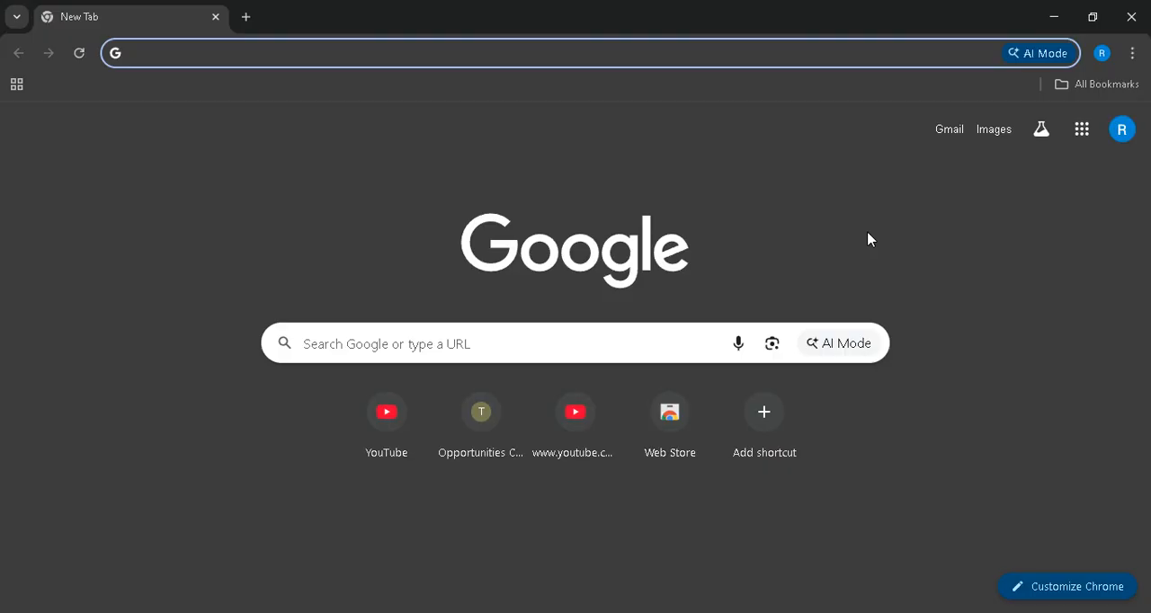
- Search the web for notebooklm and open the official Google NotebookLM site from the results
{"action": "type", "text": "noteb"}
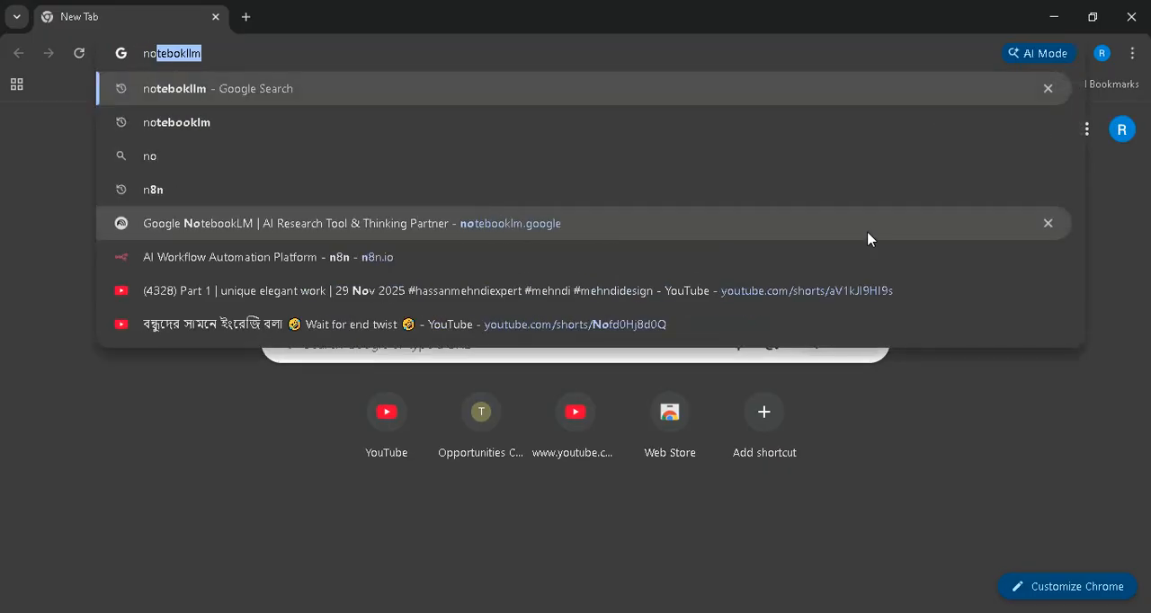
{"action": "type", "text": "ooklm"}
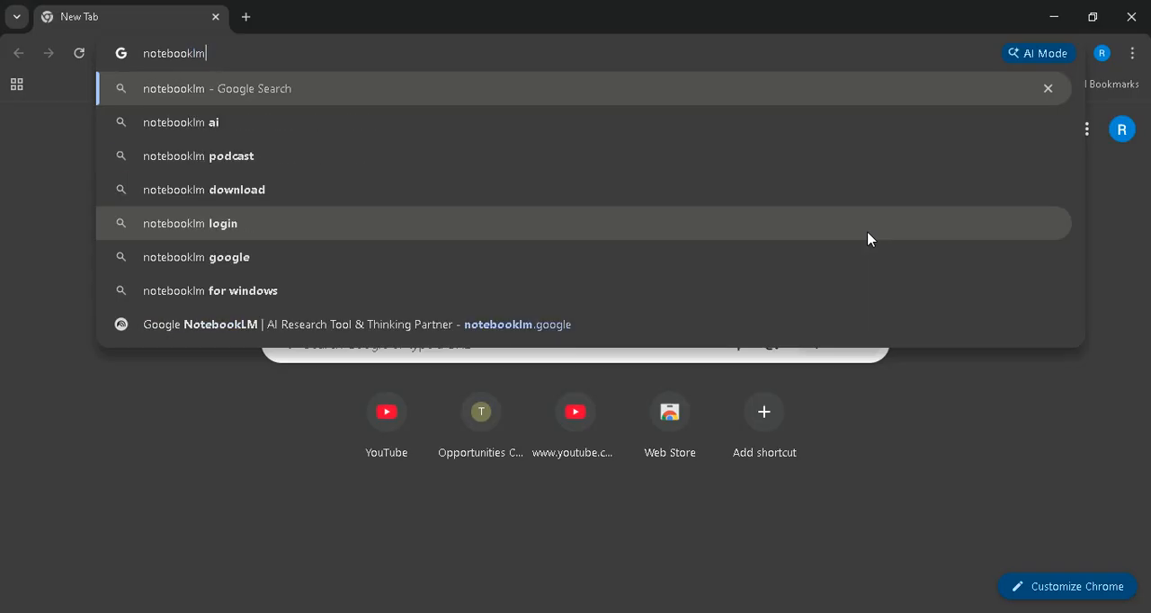
{"action": "key", "text": "Return"}
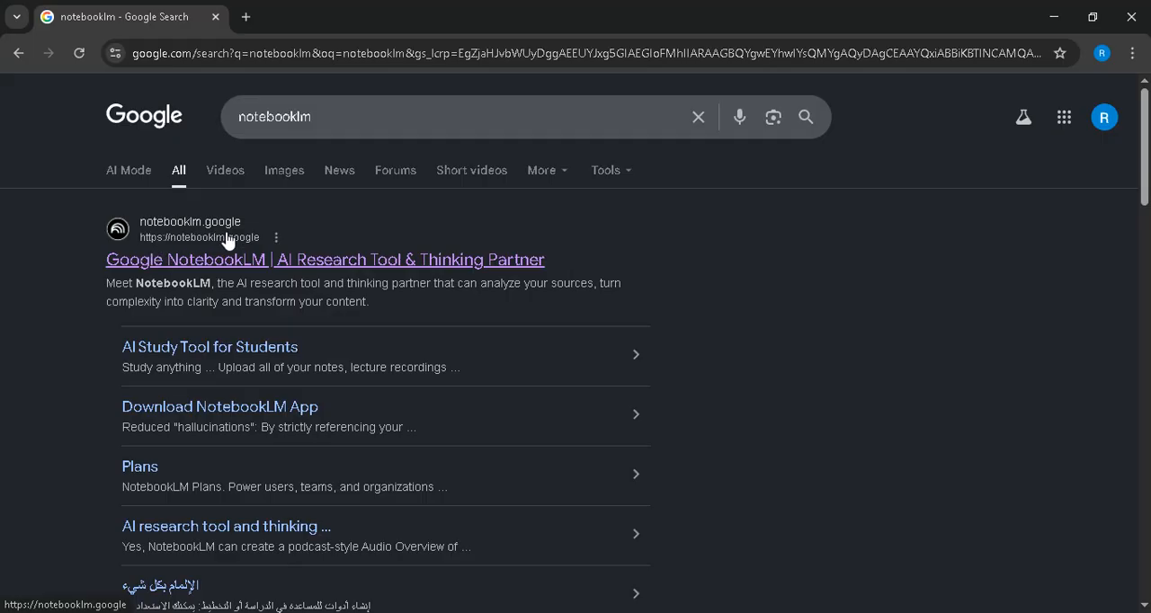
{"action": "left_click", "coordinate": [194, 239]}
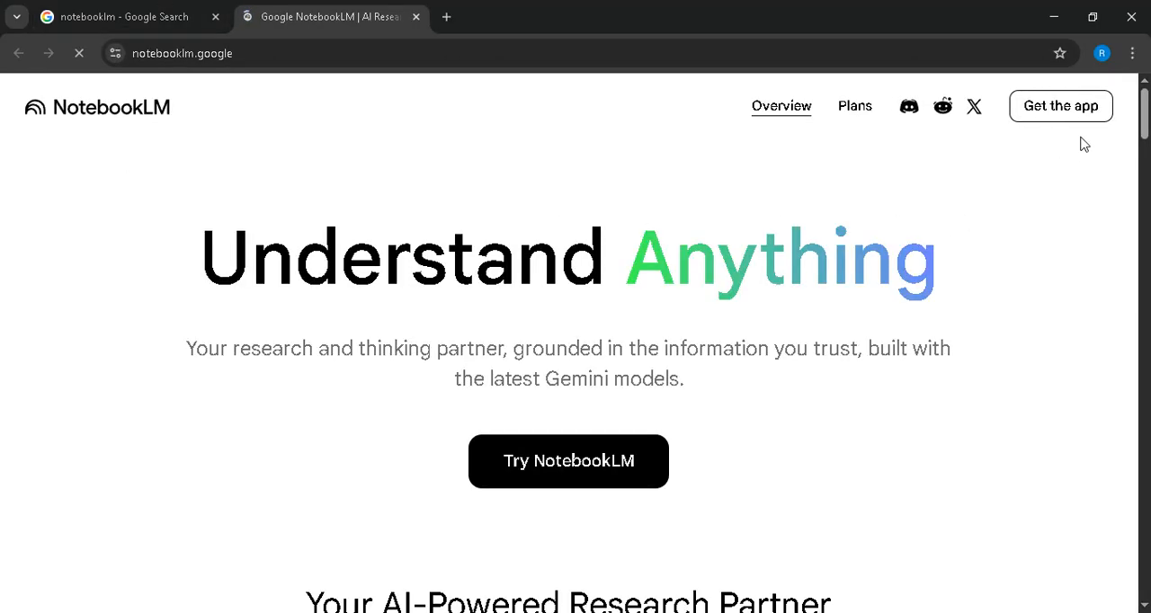
- Launch the NotebookLM web app from its overview page and dismiss the welcome message
{"action": "scroll", "coordinate": [617, 430], "scroll_direction": "down", "scroll_amount": 2}
{"action": "scroll", "coordinate": [630, 401], "scroll_direction": "up", "scroll_amount": 2}
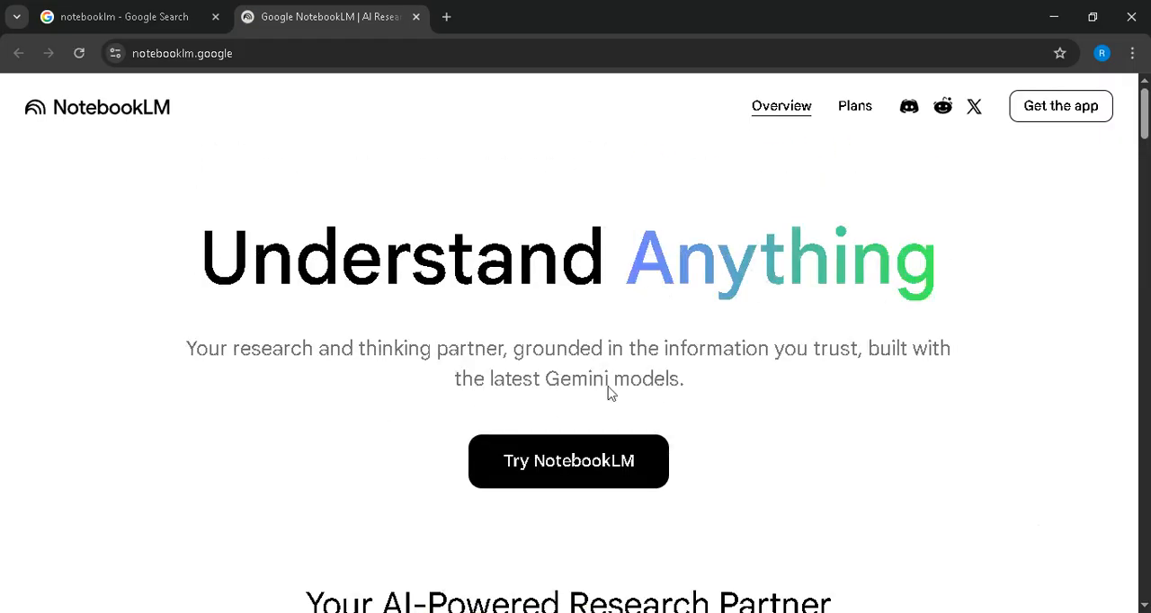
{"action": "left_click", "coordinate": [610, 440]}
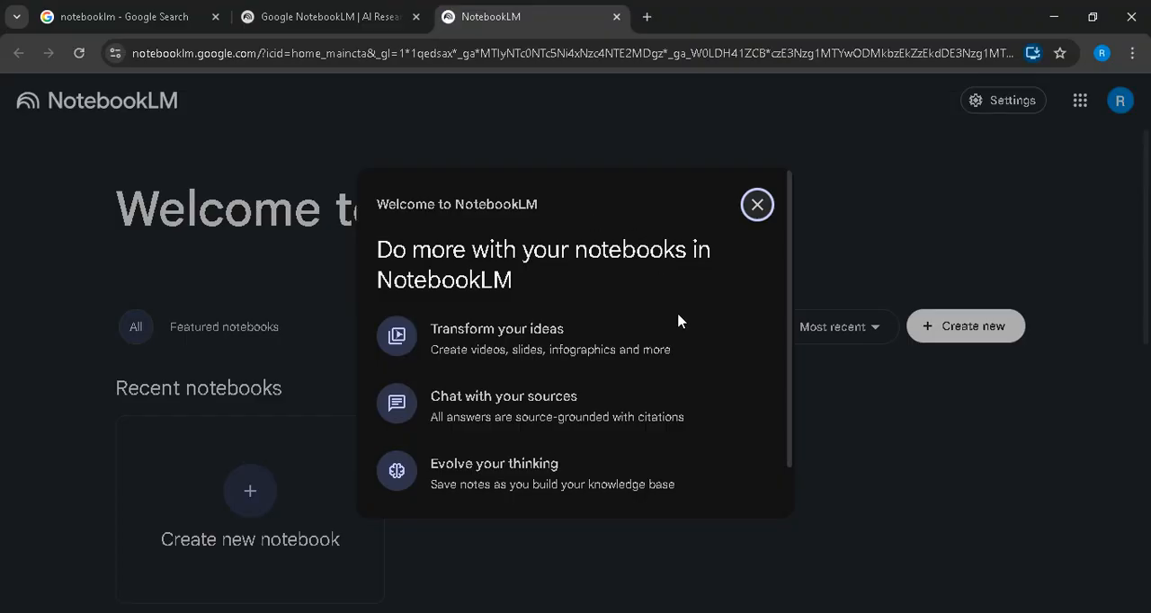
{"action": "left_click", "coordinate": [758, 207]}
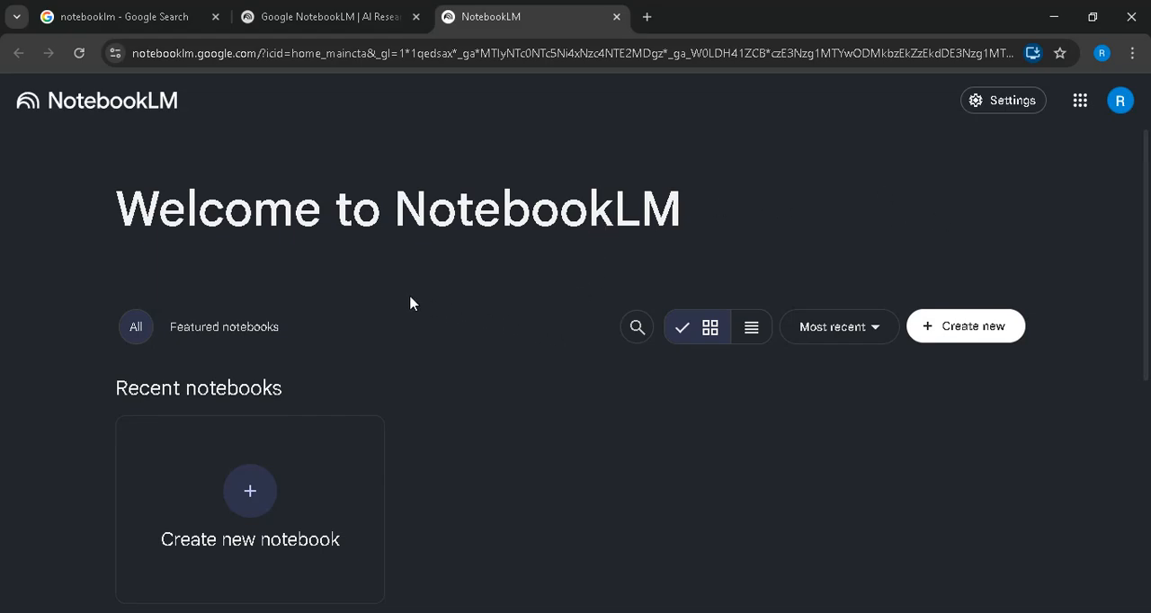
- Create a new notebook and accept the welcome notice with NotebookLM email updates enabled
{"action": "scroll", "coordinate": [390, 295], "scroll_direction": "down", "scroll_amount": 1}
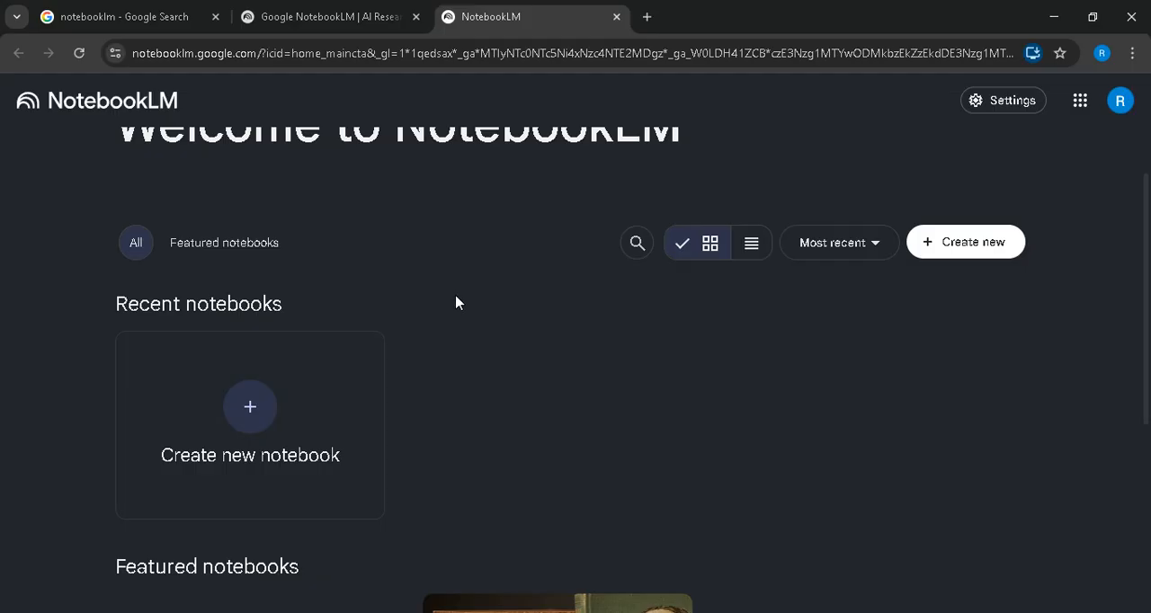
{"action": "left_click", "coordinate": [249, 405]}
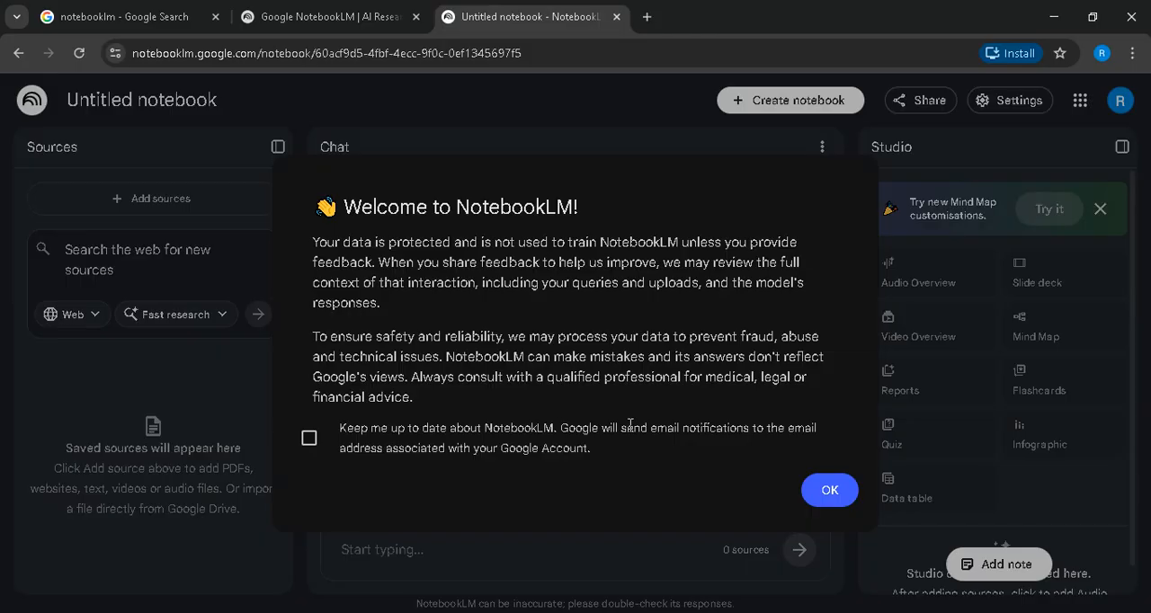
{"action": "left_click", "coordinate": [307, 438]}
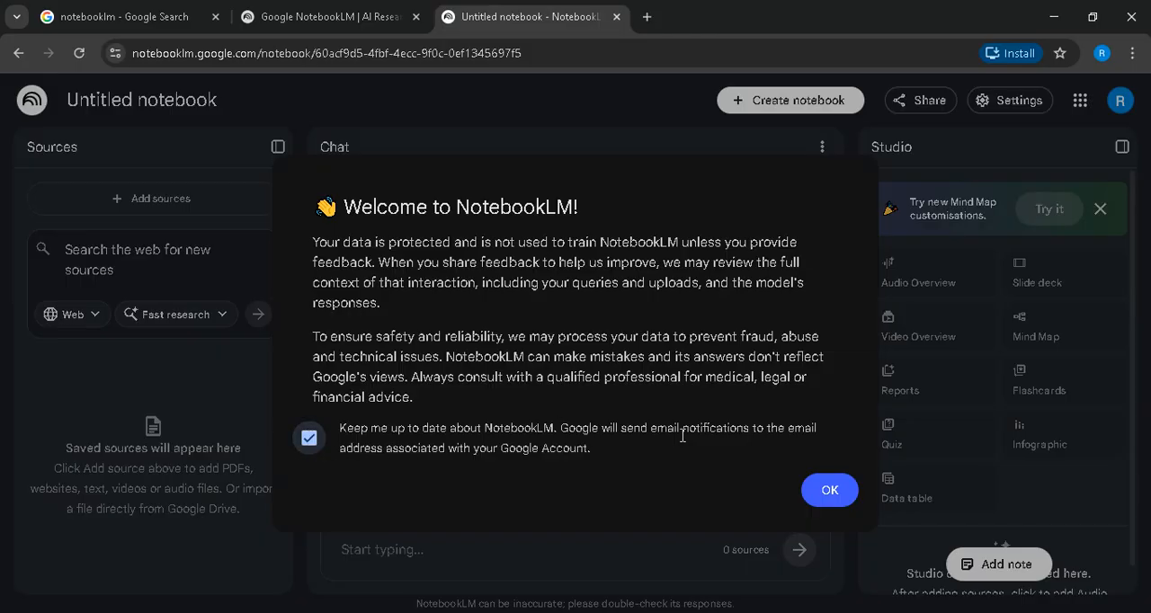
{"action": "left_click", "coordinate": [814, 487]}
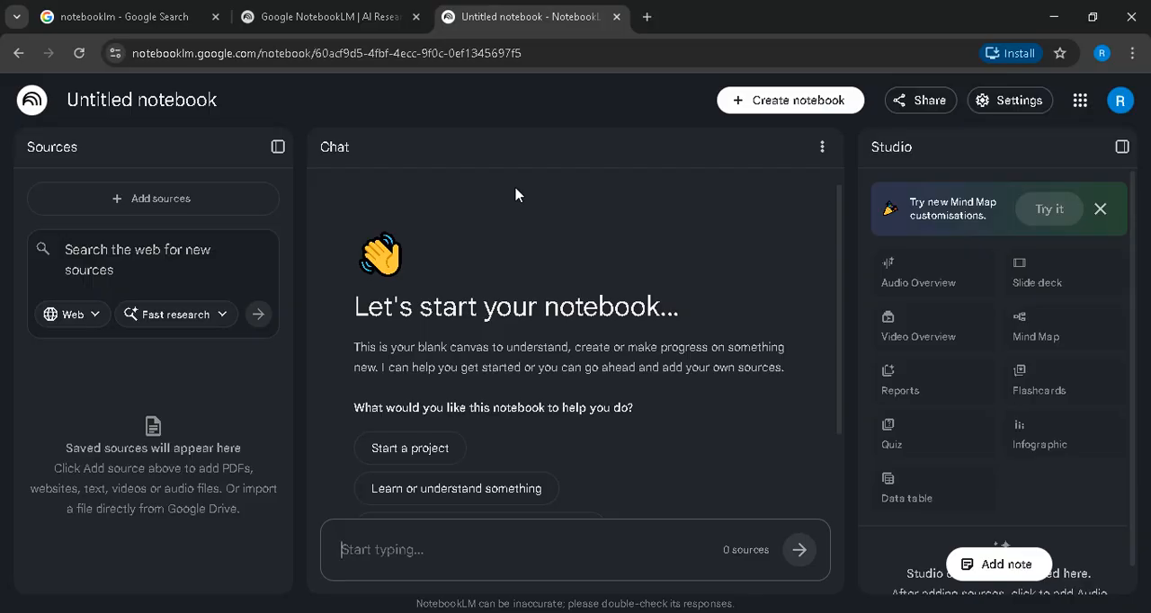
- Upload the PDF প্রাণীর_বিভিন্নতা_ও_শ্রেণিবিন্যাস from the Downloads folder as a source for the notebook
{"action": "left_click", "coordinate": [161, 198]}
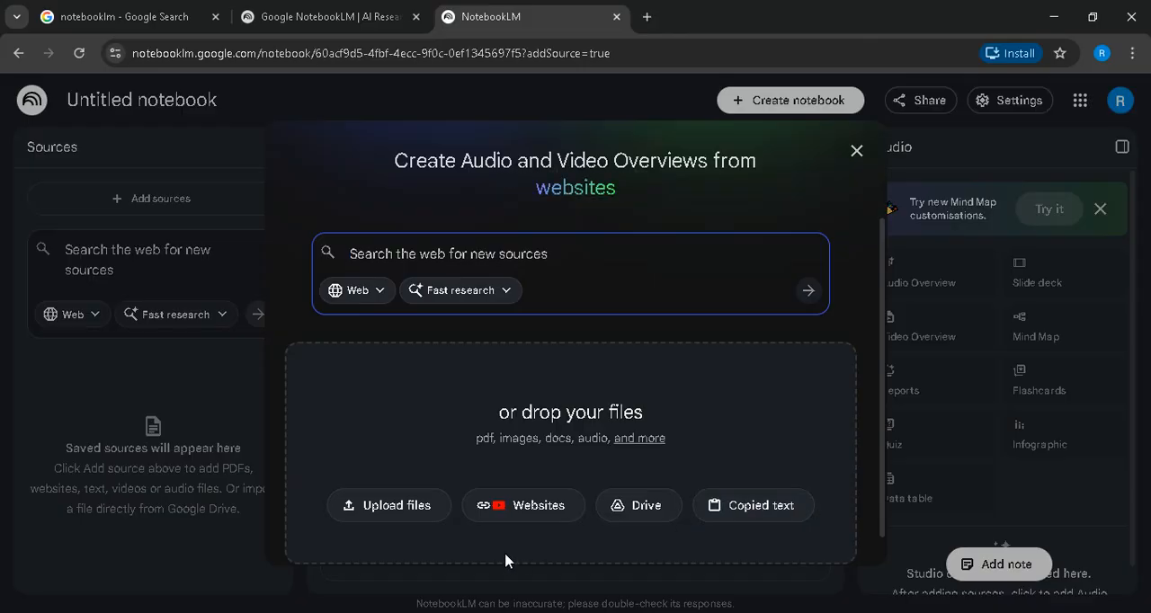
{"action": "left_click", "coordinate": [385, 508]}
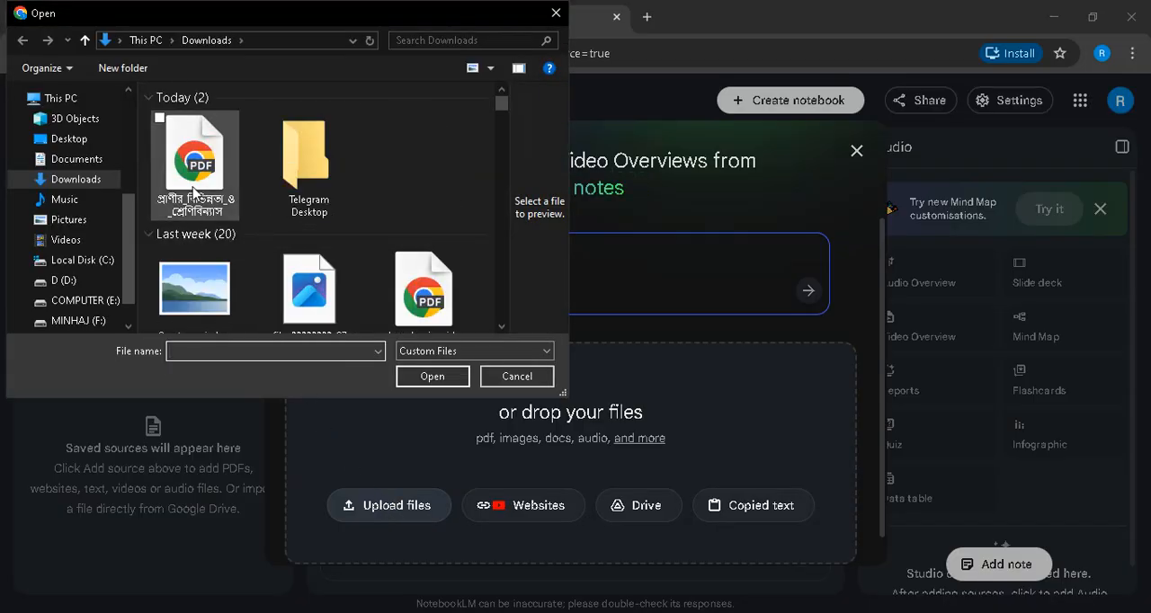
{"action": "left_click", "coordinate": [186, 167]}
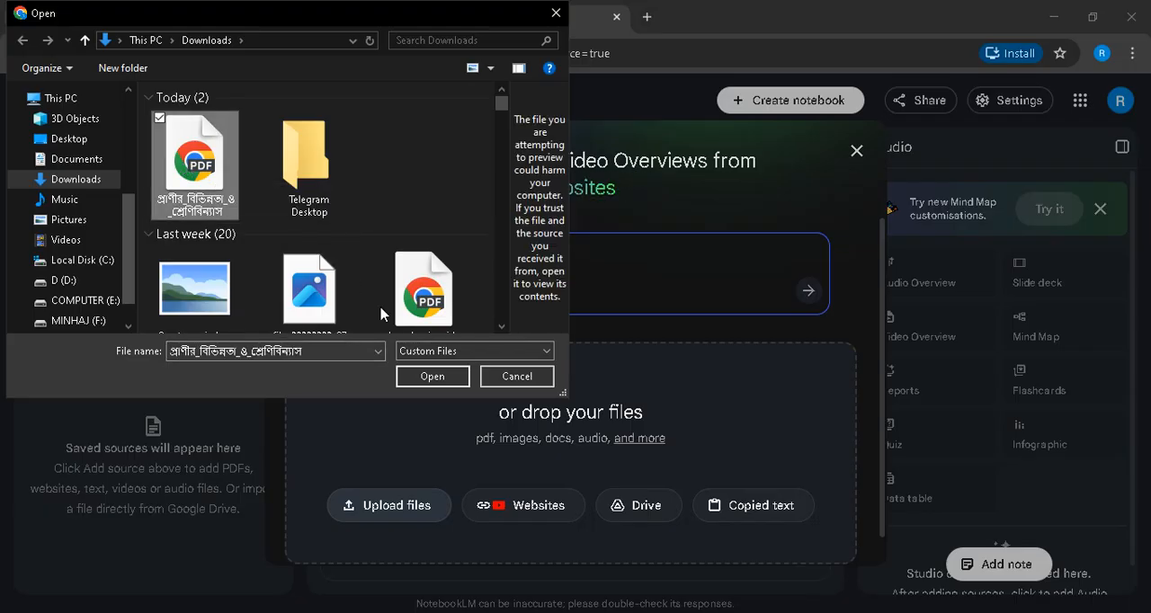
{"action": "left_click", "coordinate": [450, 377]}
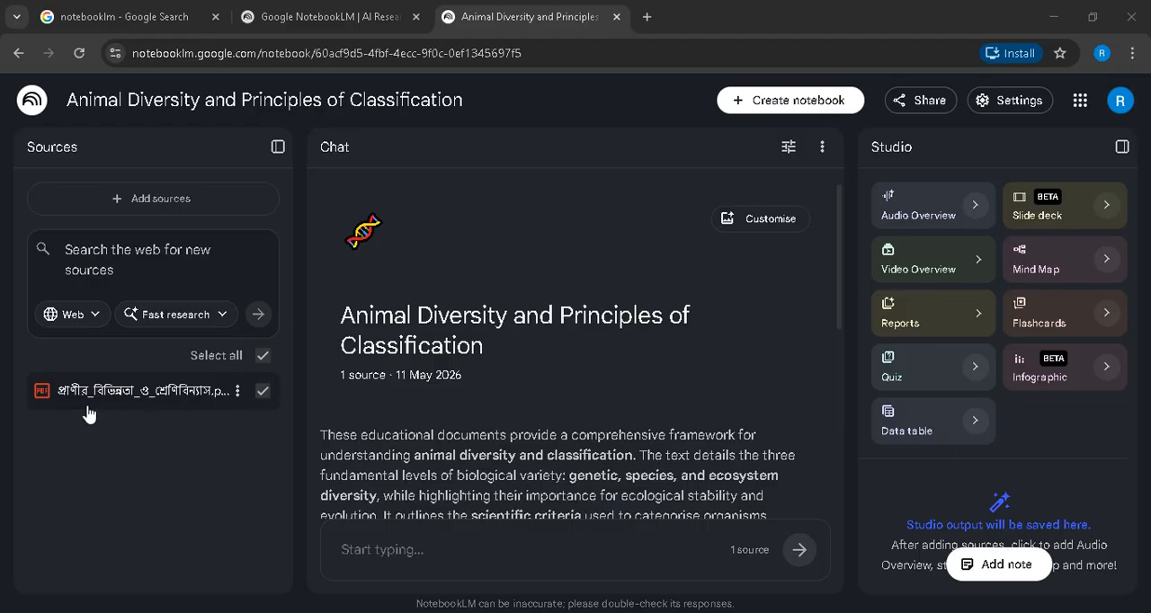
- With the uploaded PDF selected as the source, ask the chat "please describe the main key point in bangla"
{"action": "left_click", "coordinate": [263, 393]}
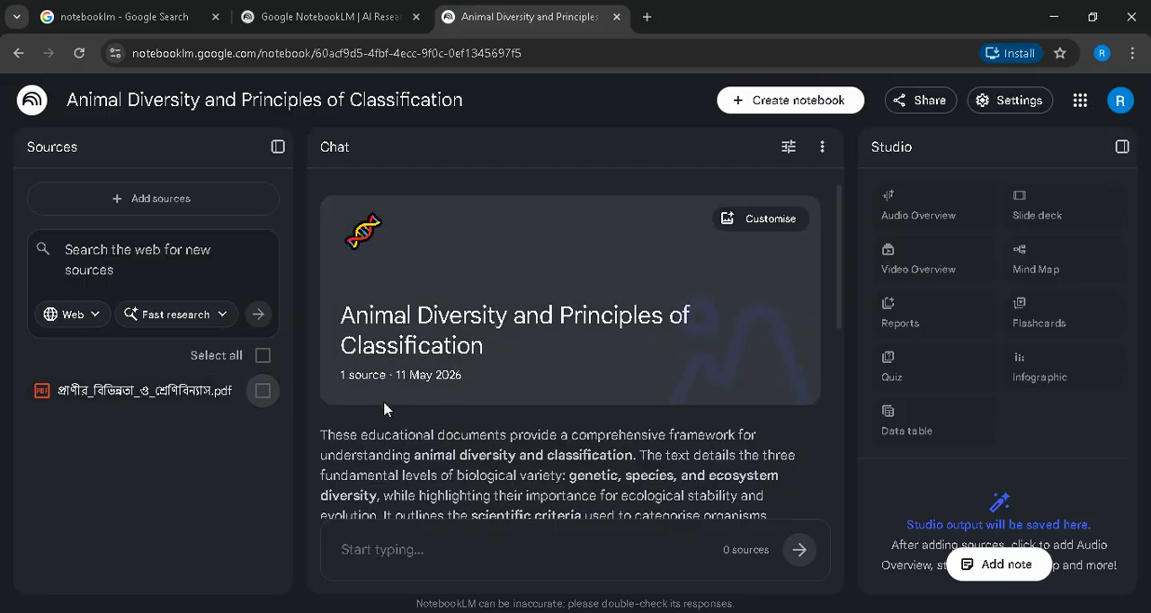
{"action": "left_click", "coordinate": [262, 393]}
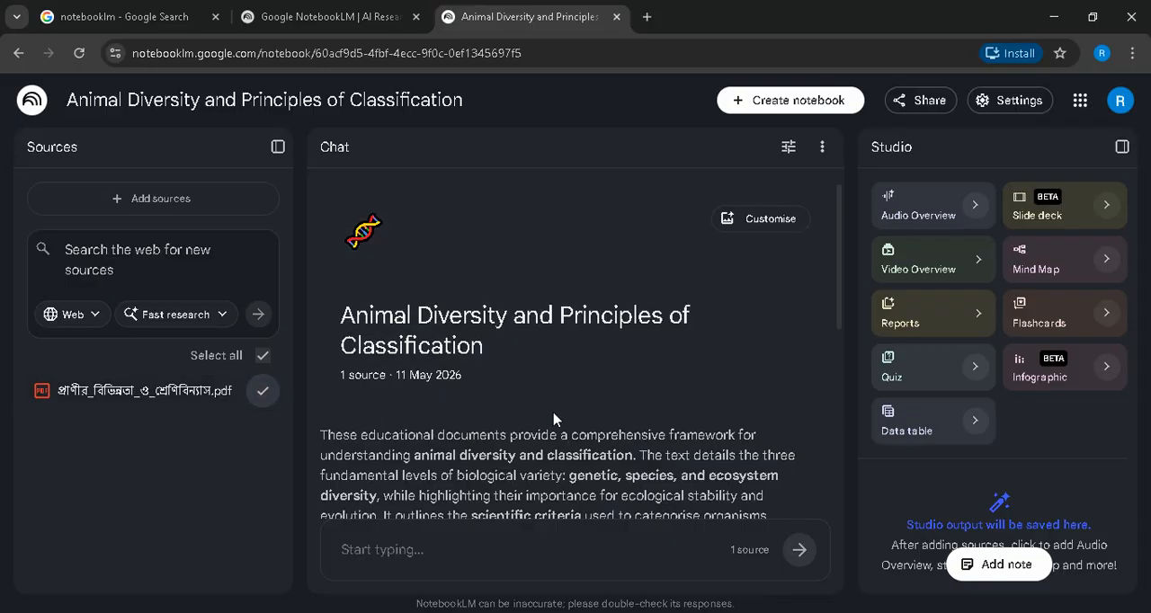
{"action": "scroll", "coordinate": [558, 421], "scroll_direction": "down", "scroll_amount": 5}
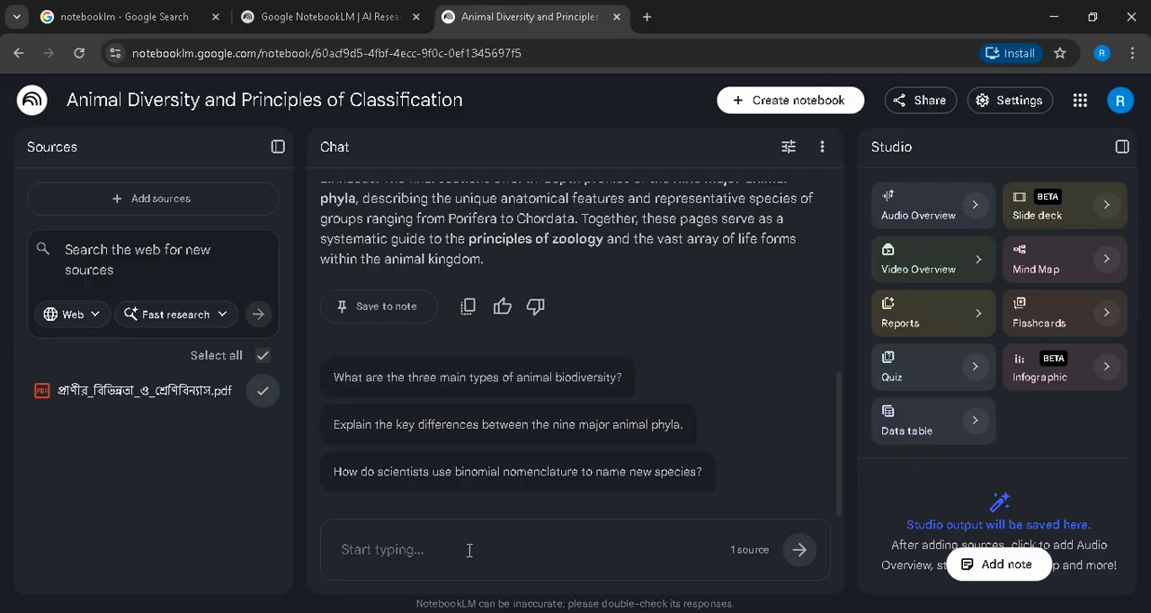
{"action": "left_click", "coordinate": [470, 555]}
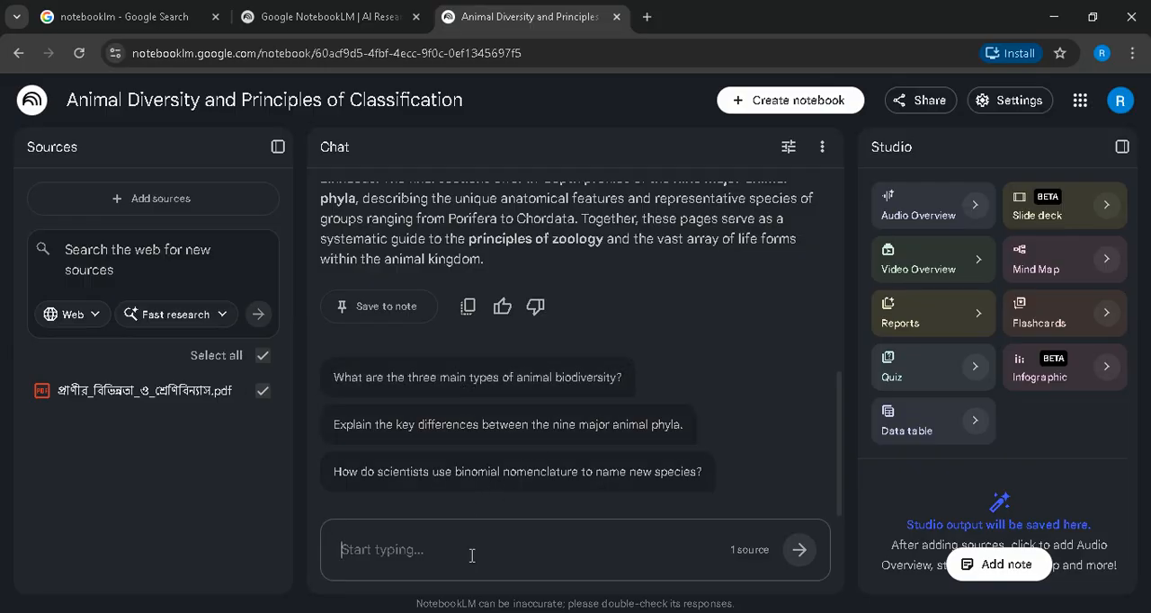
{"action": "type", "text": "please d"}
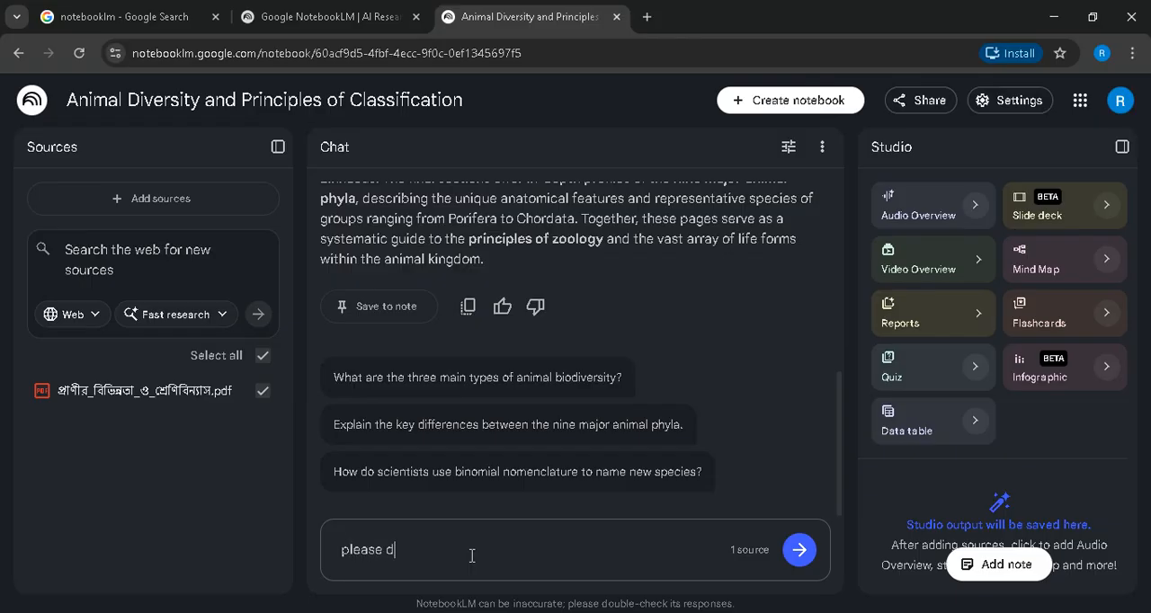
{"action": "type", "text": "escribe the main key pioint in bangla"}
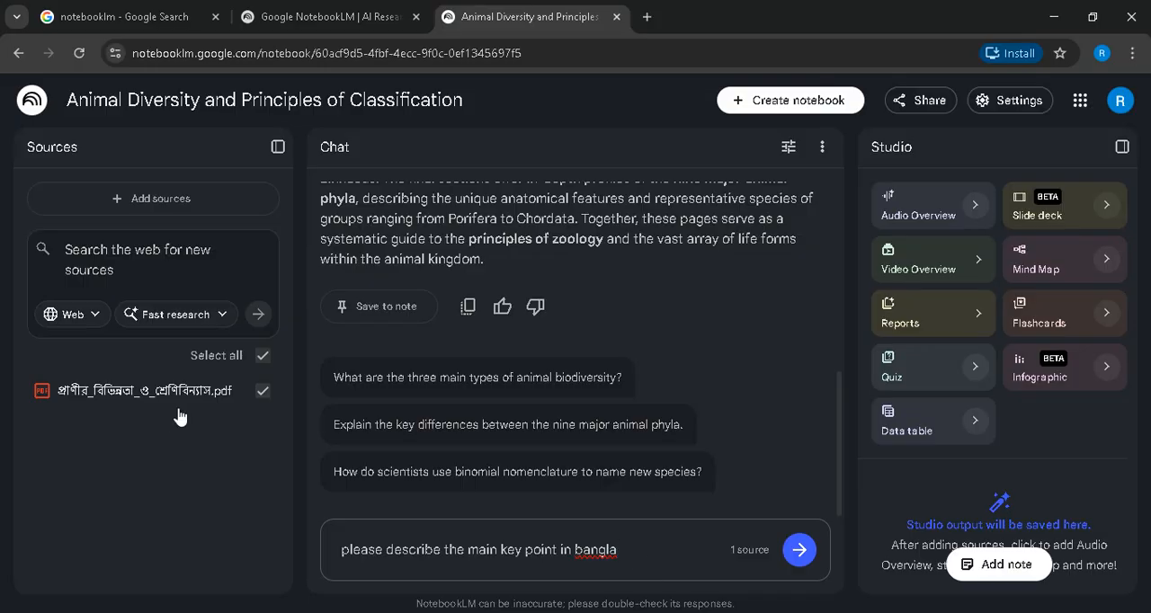
{"action": "left_click", "coordinate": [800, 549]}
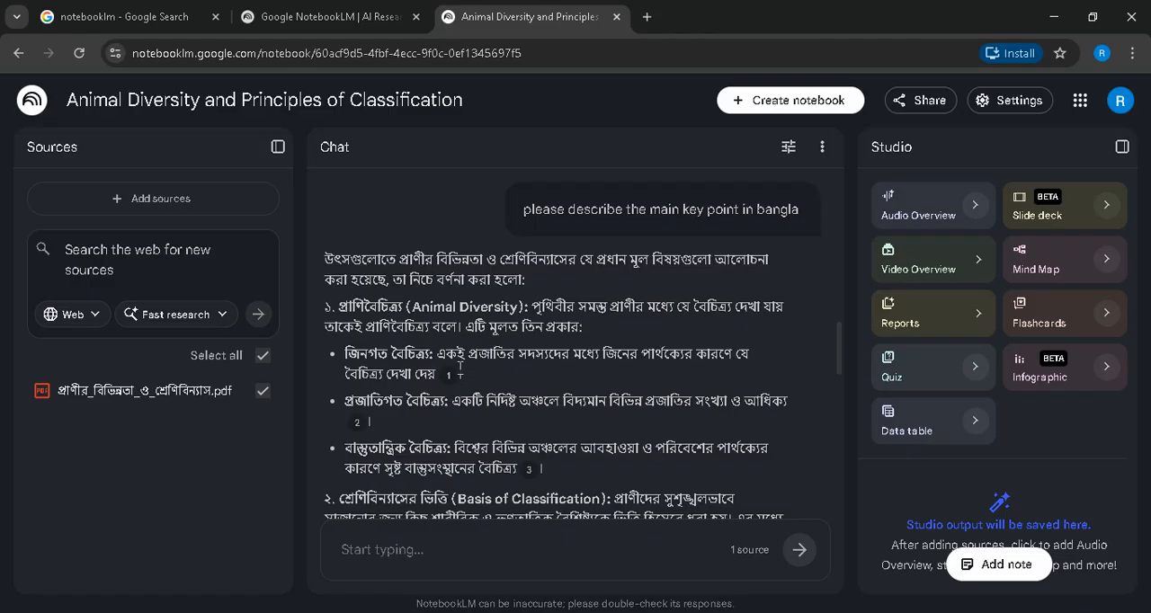
- Preview the citations in the Bangla answer and open citation 14 of the Major Phyla point in the source PDF
{"action": "mouse_move", "coordinate": [447, 375]}
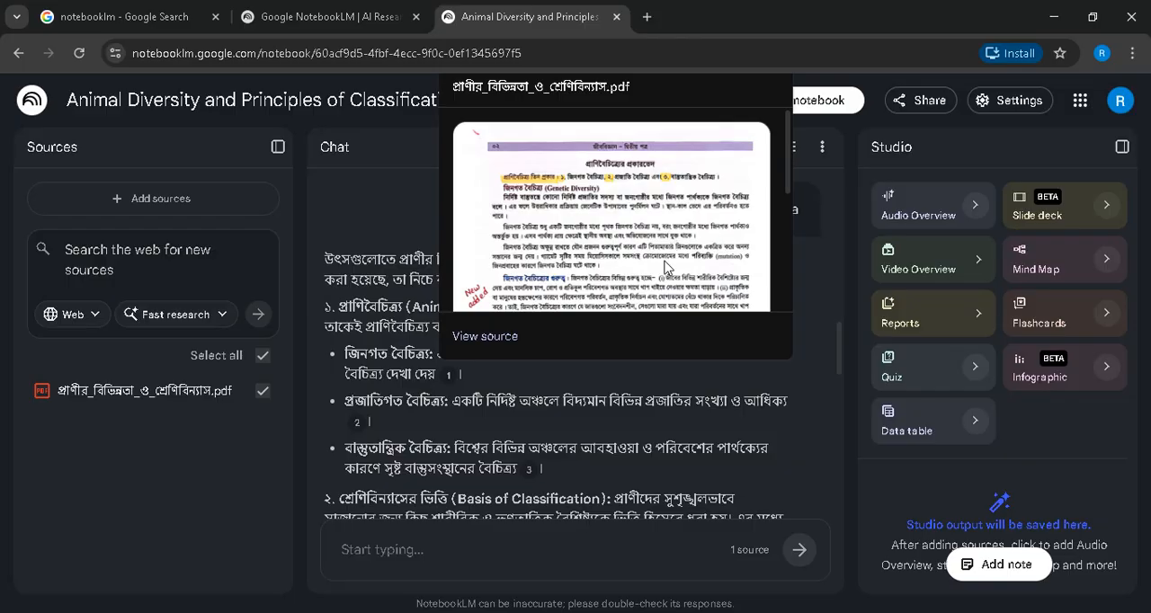
{"action": "scroll", "coordinate": [575, 360], "scroll_direction": "down", "scroll_amount": 8}
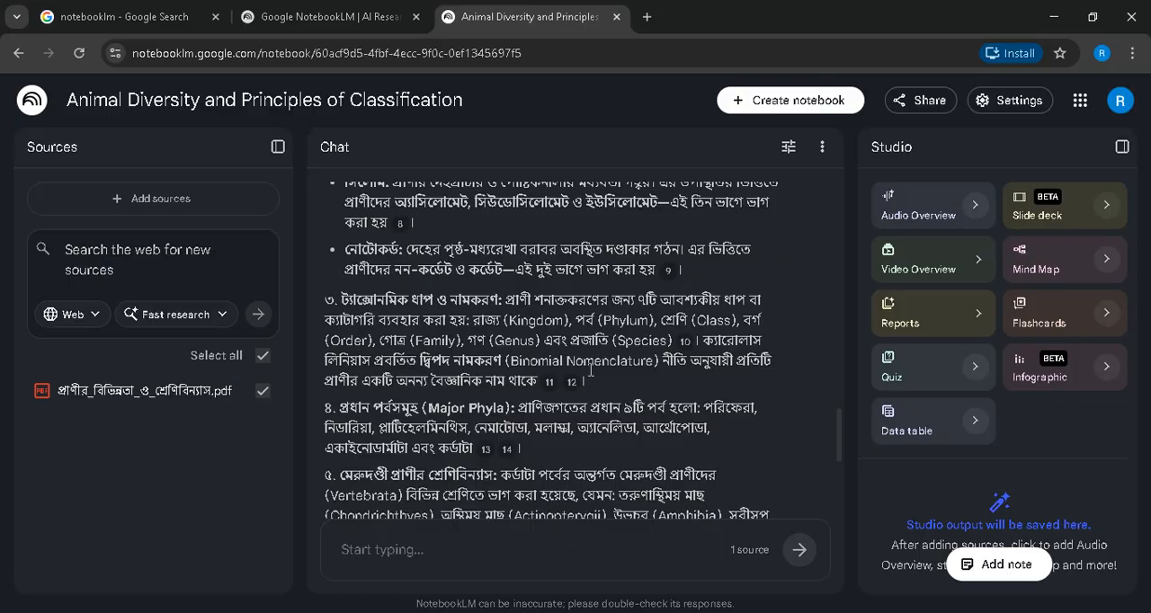
{"action": "scroll", "coordinate": [591, 368], "scroll_direction": "down", "scroll_amount": 1}
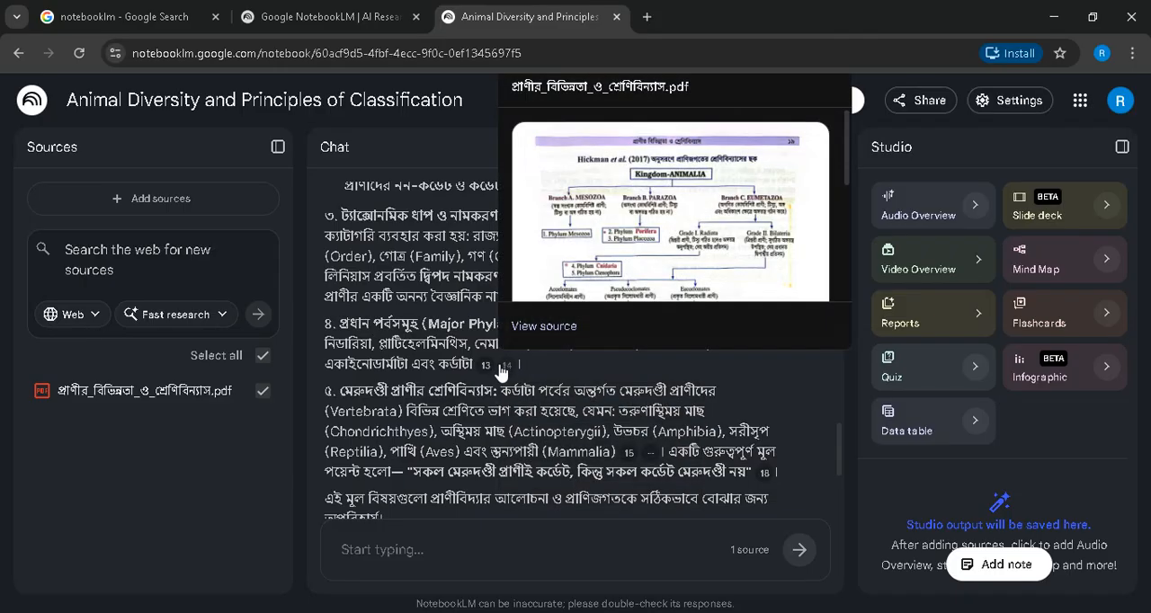
{"action": "left_click", "coordinate": [502, 369]}
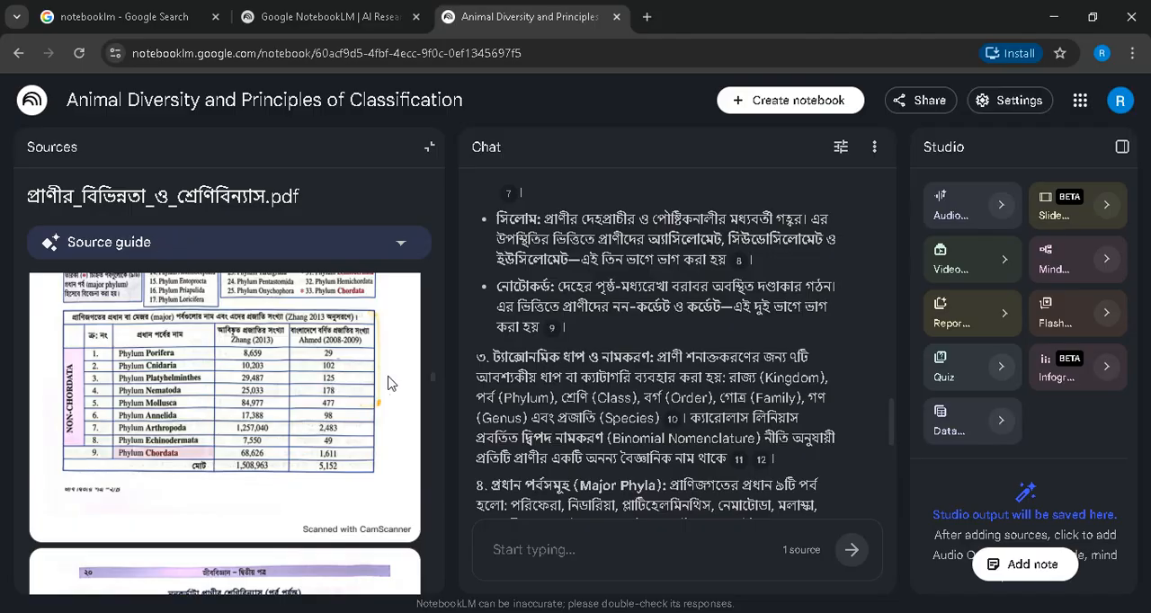
- Read the rest of the Bangla answer and the suggested follow-up questions beneath it
{"action": "scroll", "coordinate": [604, 397], "scroll_direction": "down", "scroll_amount": 3}
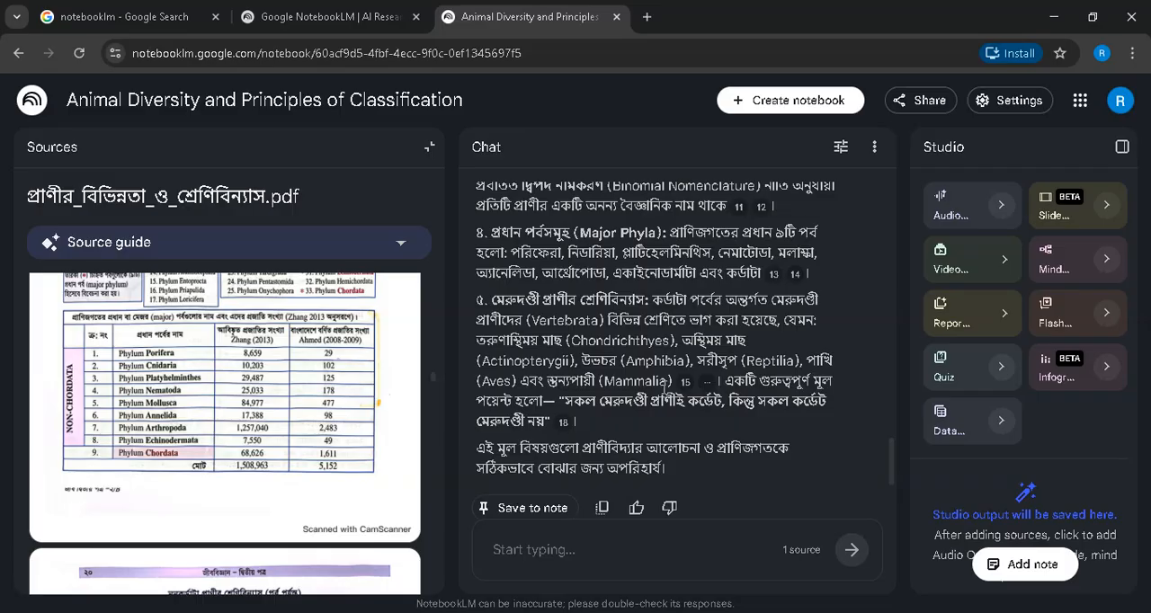
{"action": "scroll", "coordinate": [665, 445], "scroll_direction": "down", "scroll_amount": 2}
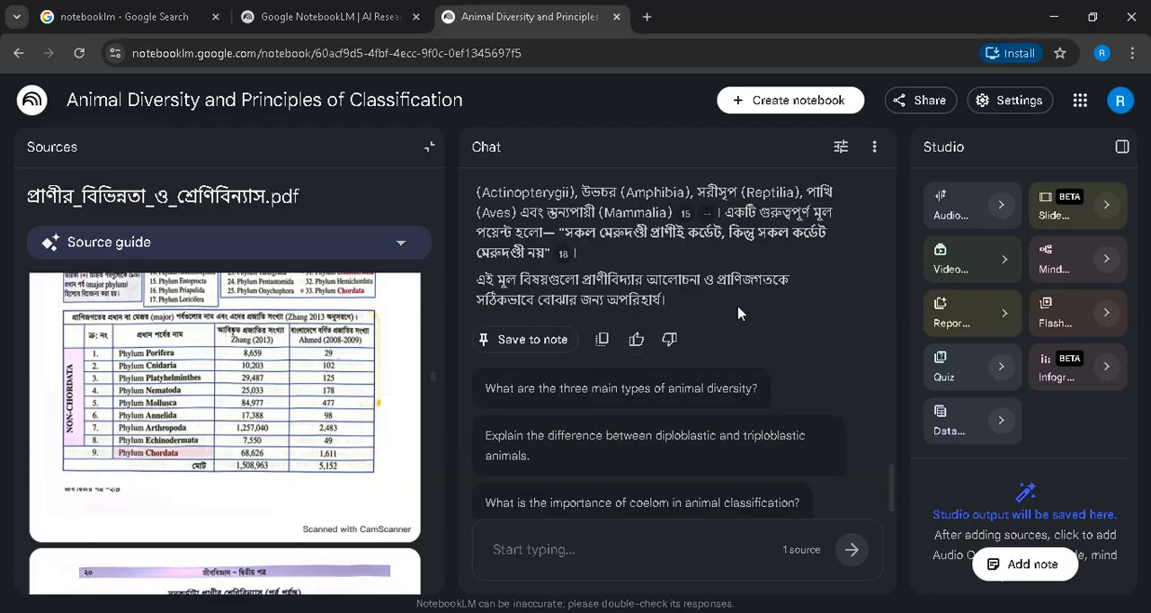
{"action": "scroll", "coordinate": [741, 314], "scroll_direction": "up", "scroll_amount": 1}
{"action": "scroll", "coordinate": [712, 360], "scroll_direction": "down", "scroll_amount": 1}
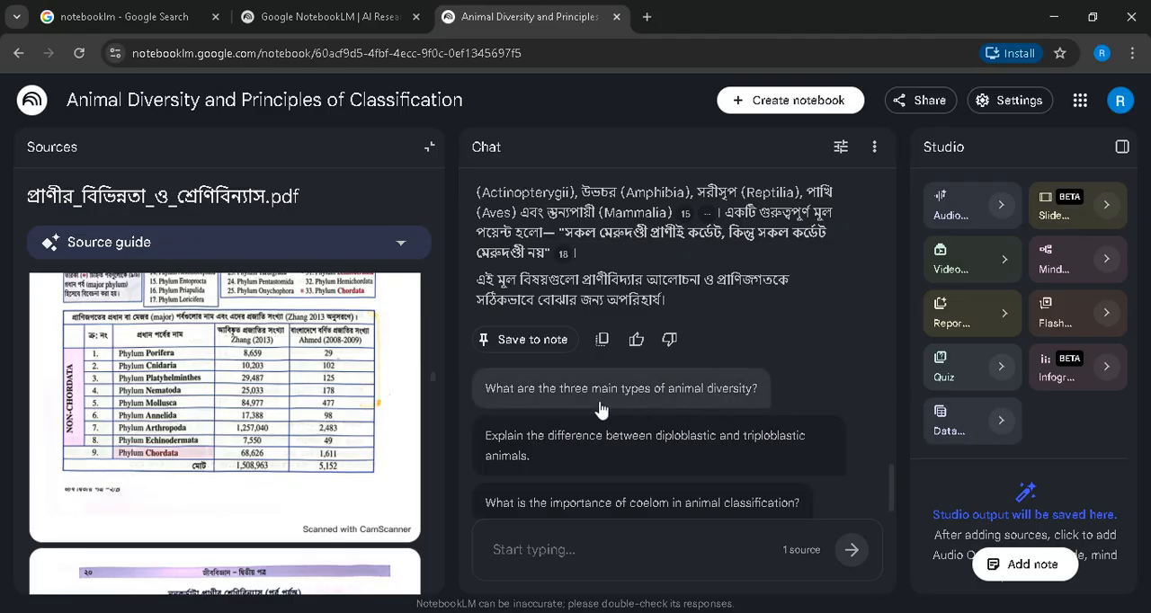
{"action": "scroll", "coordinate": [785, 364], "scroll_direction": "down", "scroll_amount": 1}
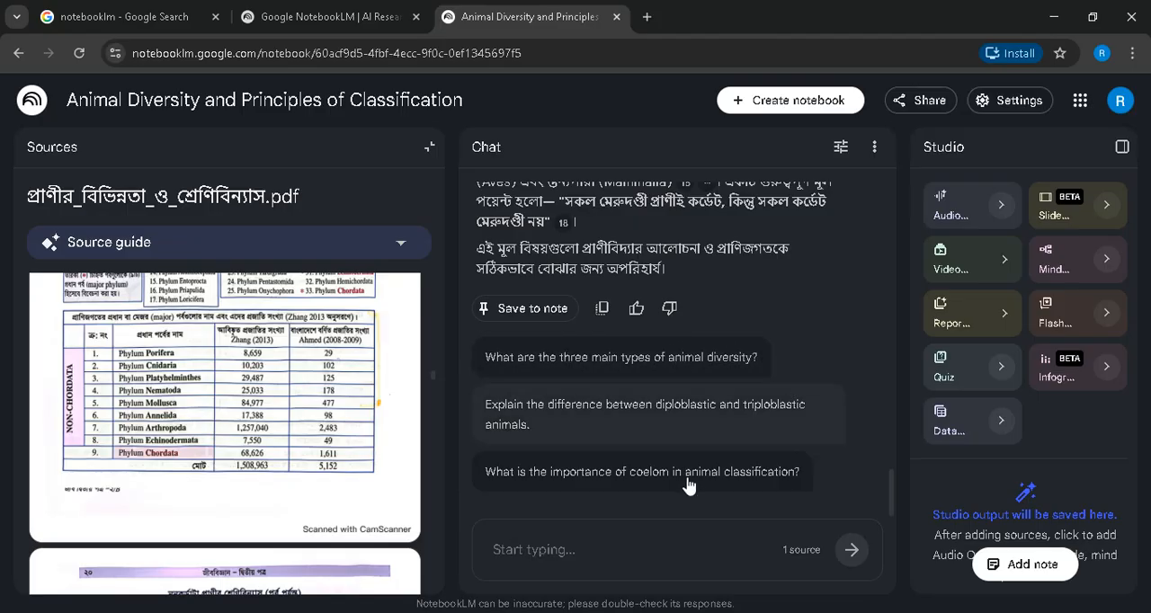
{"action": "left_click", "coordinate": [593, 553]}
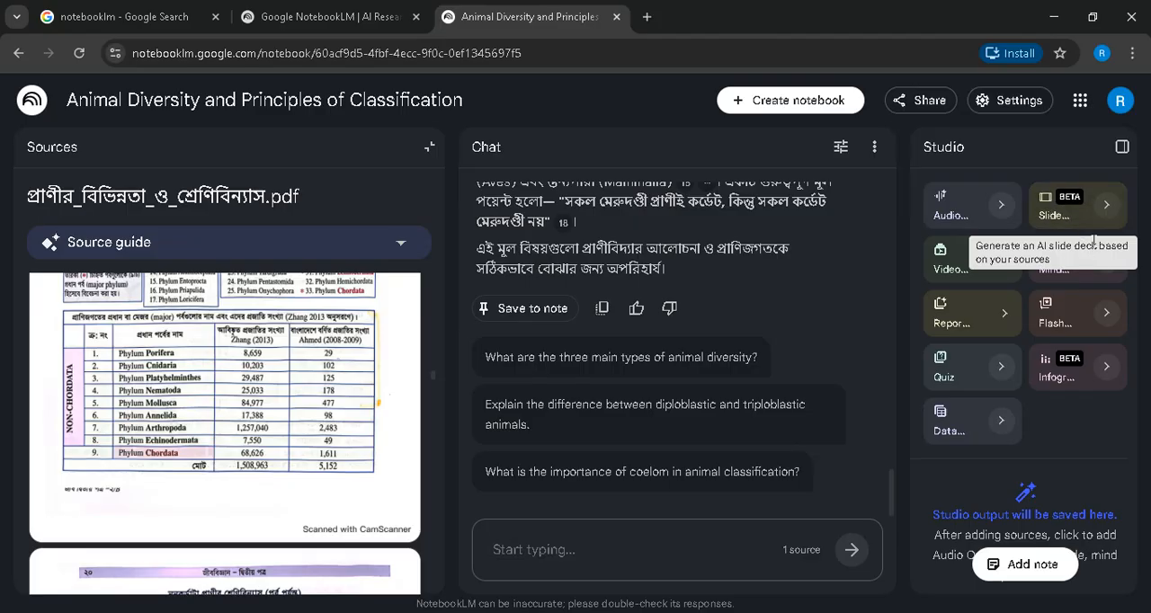
- Generate an Audio Overview and a slide deck from the uploaded source
{"action": "left_click", "coordinate": [970, 209]}
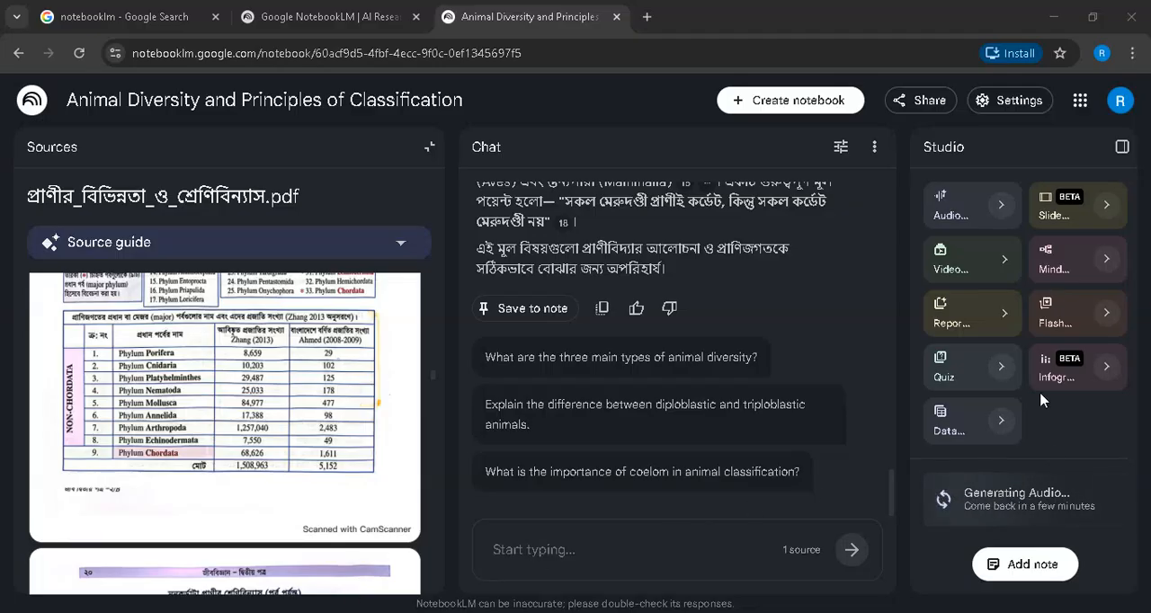
{"action": "left_click", "coordinate": [1057, 230]}
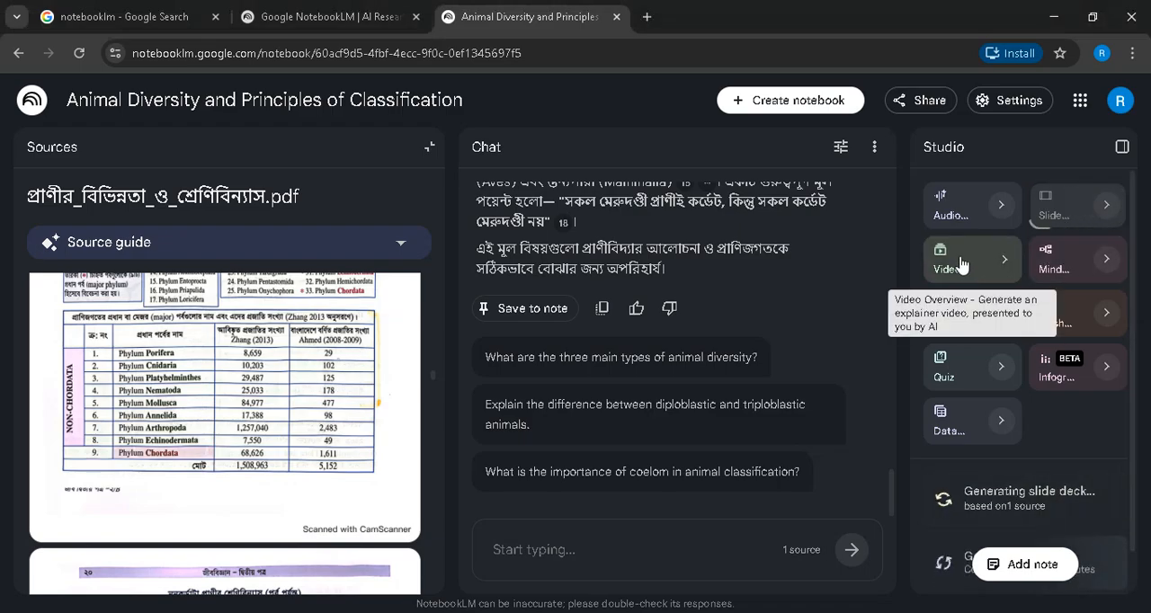
- Generate a Video Overview in the Explainer format, in English, with the Auto-select visual style
{"action": "left_click", "coordinate": [1011, 263]}
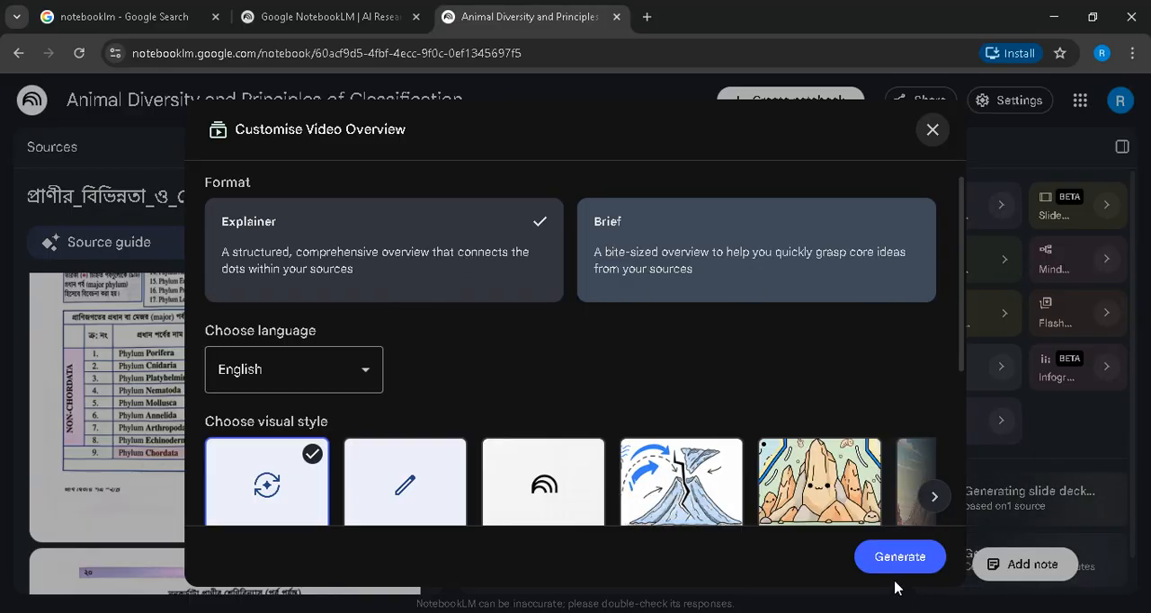
{"action": "scroll", "coordinate": [468, 437], "scroll_direction": "down", "scroll_amount": 2}
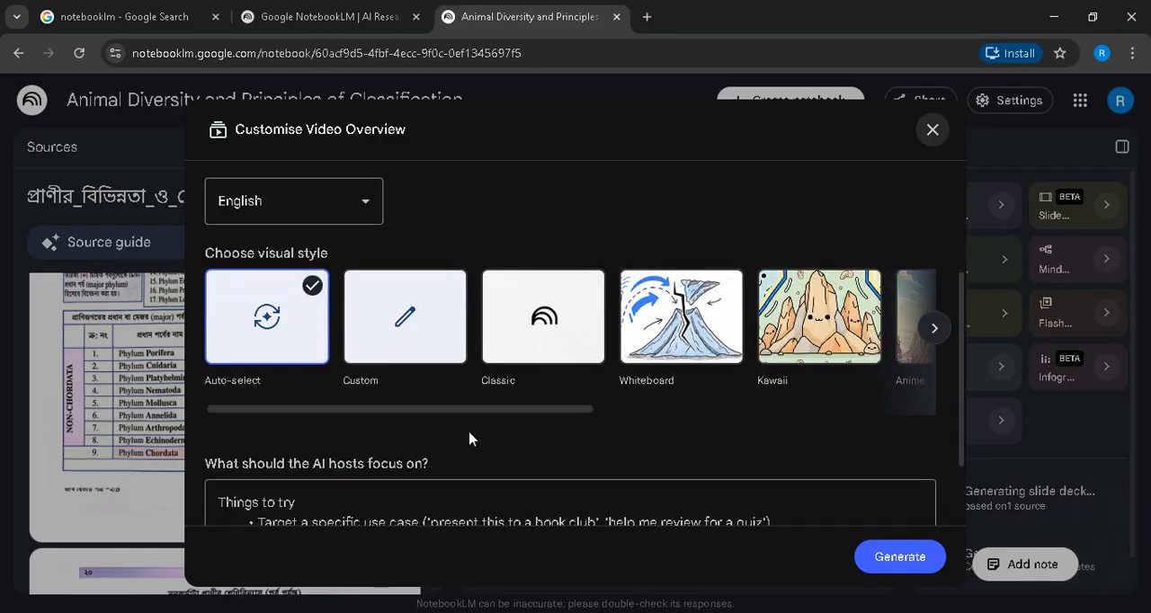
{"action": "left_click", "coordinate": [903, 556]}
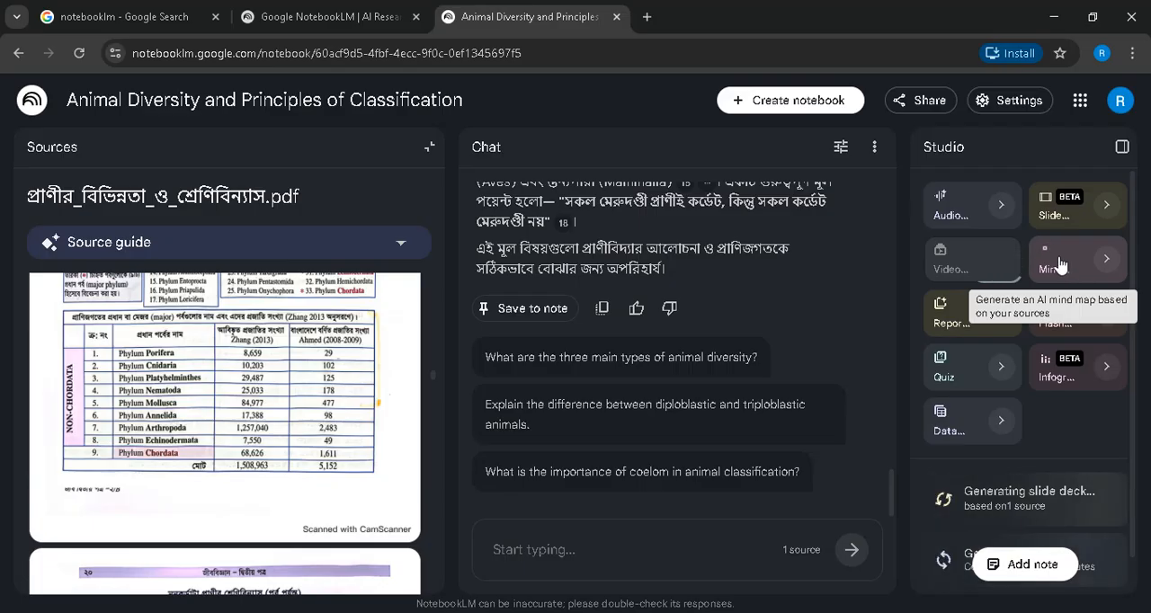
- Generate a mind map and a Study guide report from the source
{"action": "left_click", "coordinate": [958, 318]}
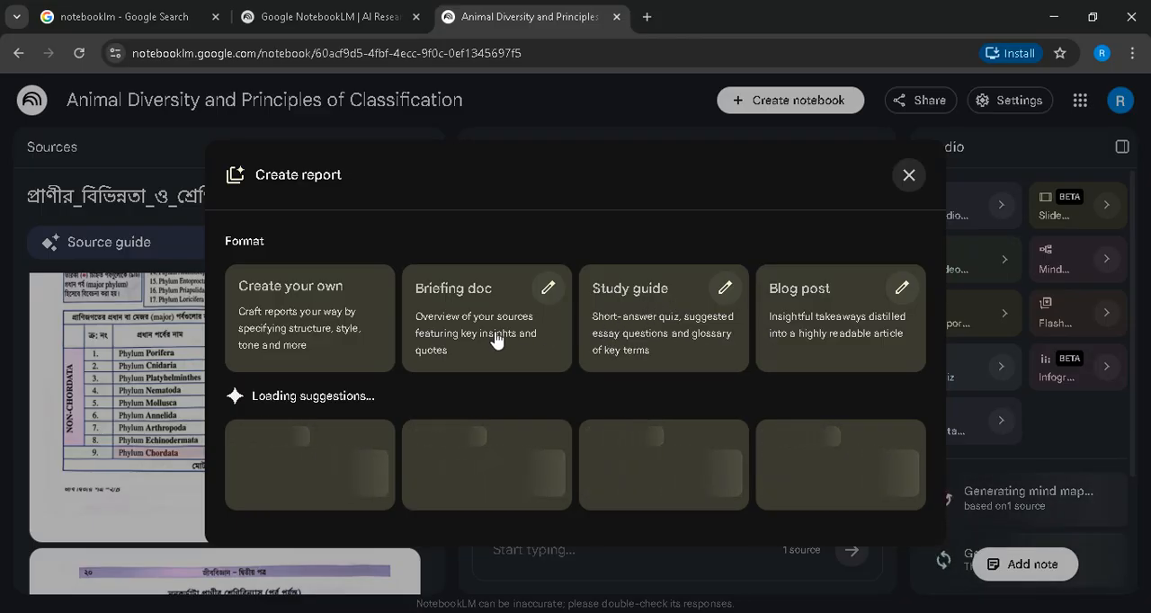
{"action": "left_click", "coordinate": [663, 329]}
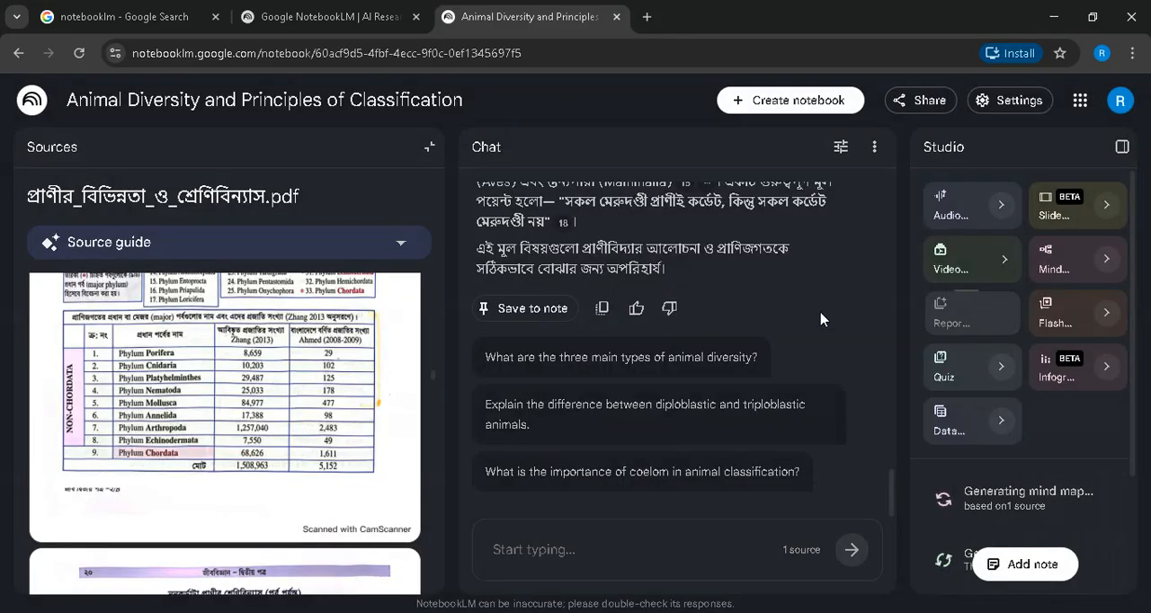
- Generate the remaining Studio outputs from the source: flashcards, a quiz, an infographic and a data table
{"action": "left_click", "coordinate": [1050, 317]}
{"action": "left_click", "coordinate": [970, 382]}
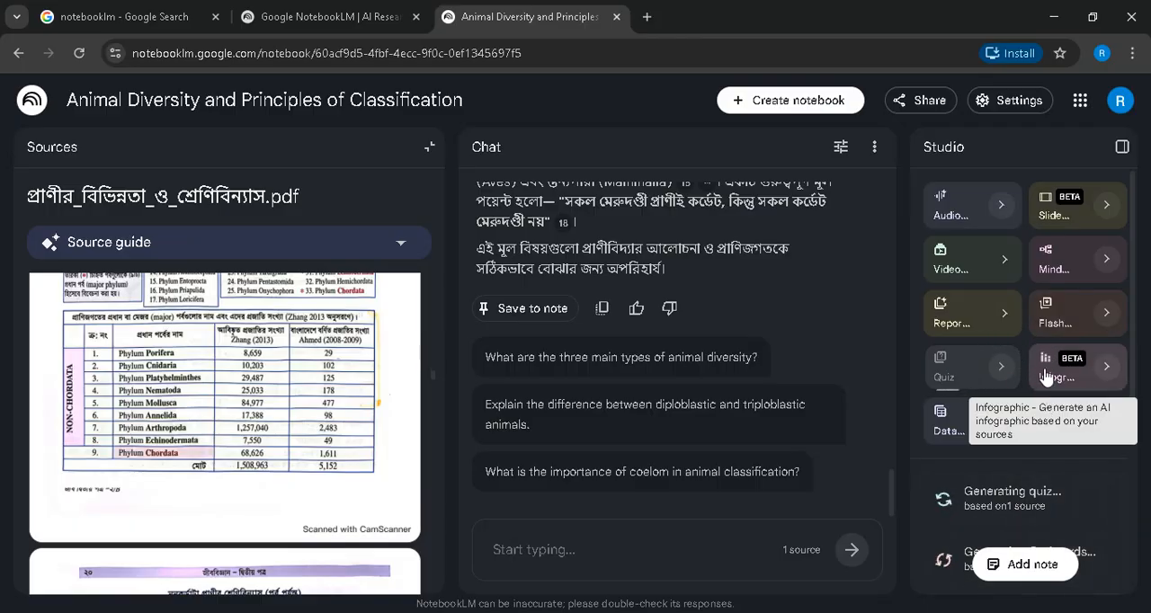
{"action": "left_click", "coordinate": [1045, 378]}
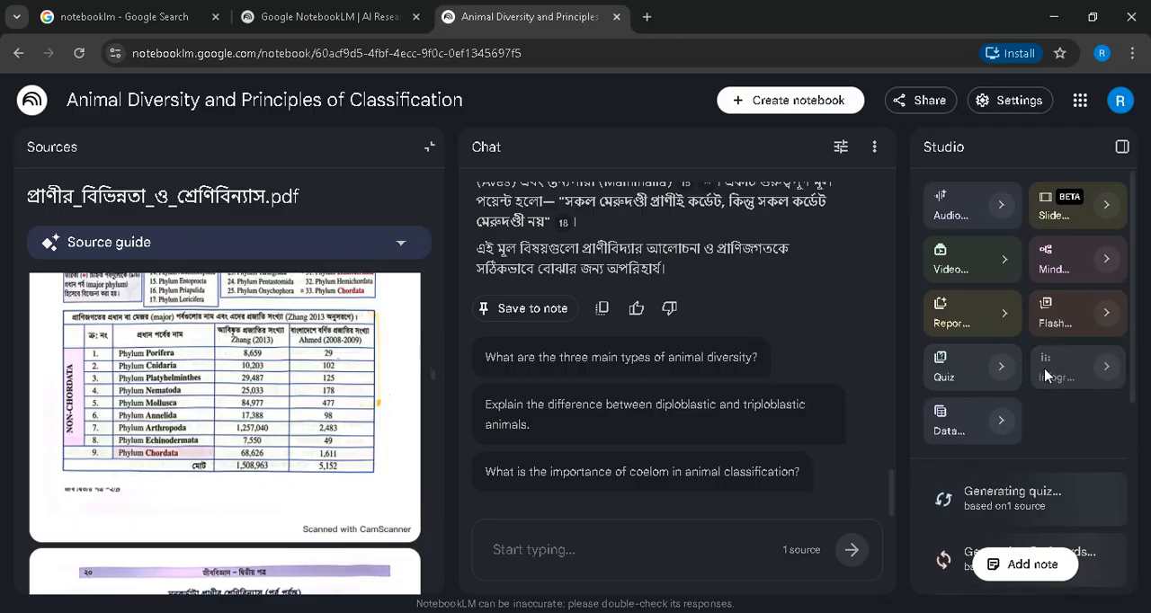
{"action": "left_click", "coordinate": [956, 423]}
- Check the progress of the Studio outputs and open the generated data table on the classification of animal phyla
{"action": "scroll", "coordinate": [1008, 331], "scroll_direction": "down", "scroll_amount": 3}
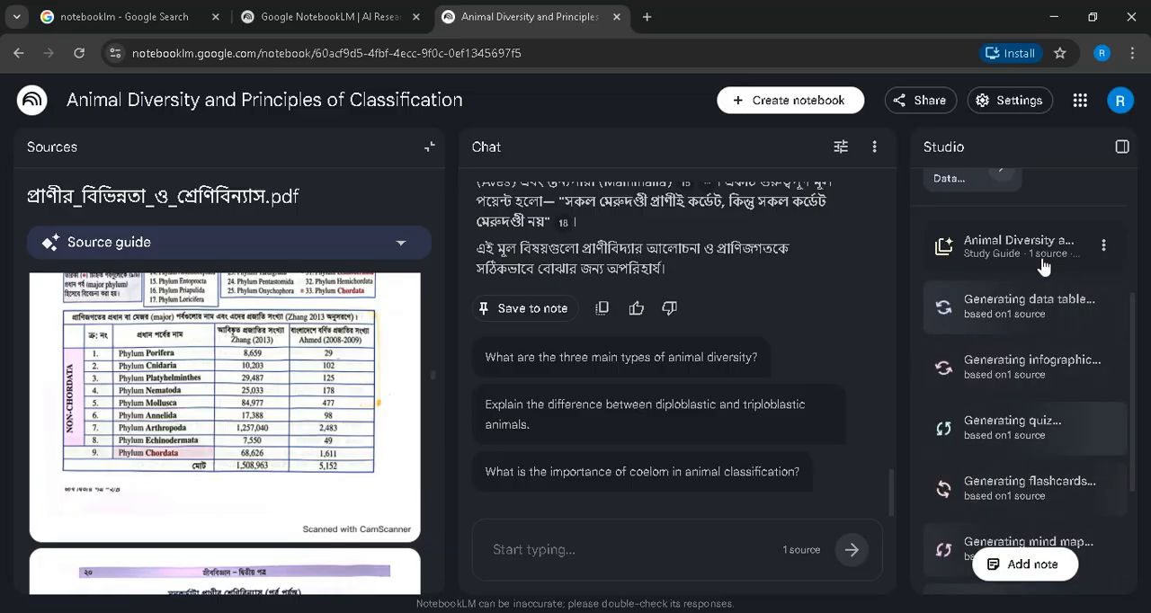
{"action": "scroll", "coordinate": [989, 247], "scroll_direction": "up", "scroll_amount": 1}
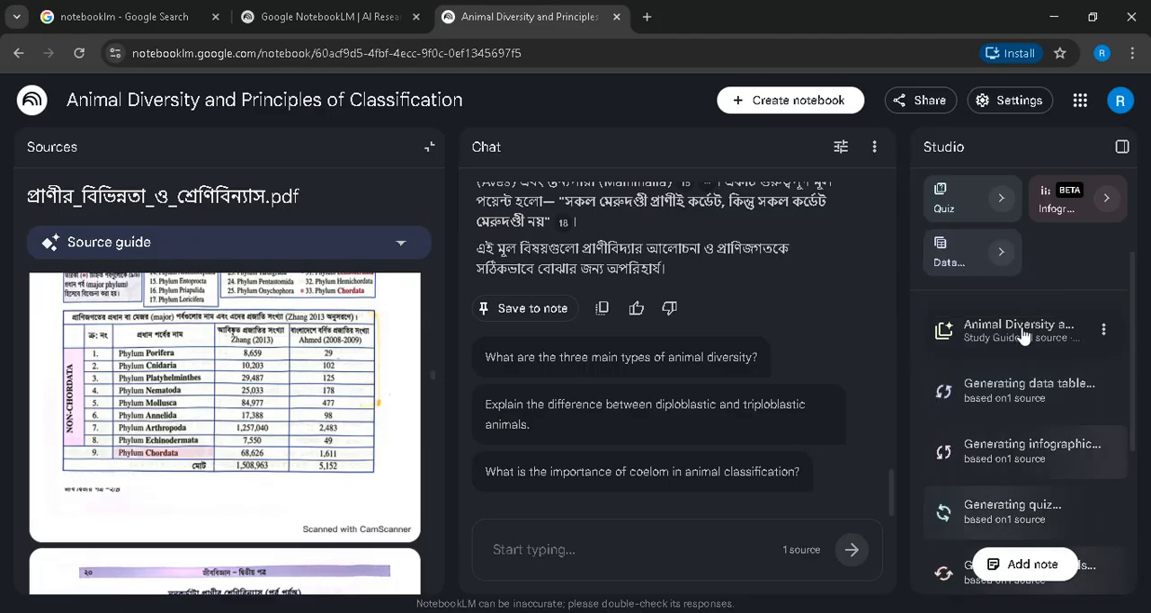
{"action": "scroll", "coordinate": [1016, 306], "scroll_direction": "up", "scroll_amount": 2}
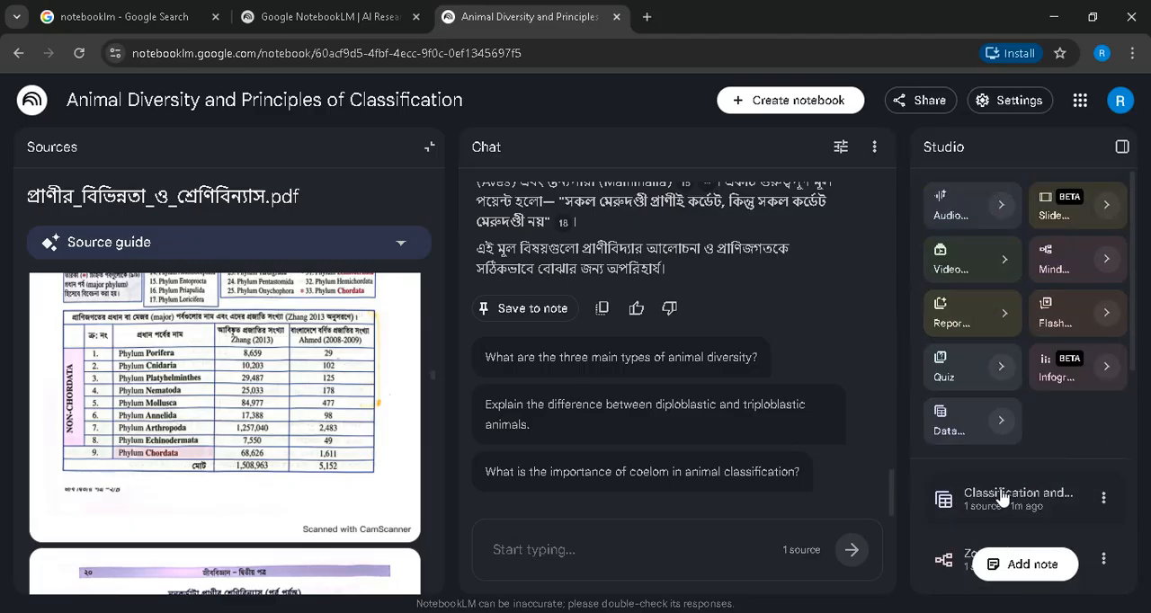
{"action": "scroll", "coordinate": [1017, 495], "scroll_direction": "down", "scroll_amount": 2}
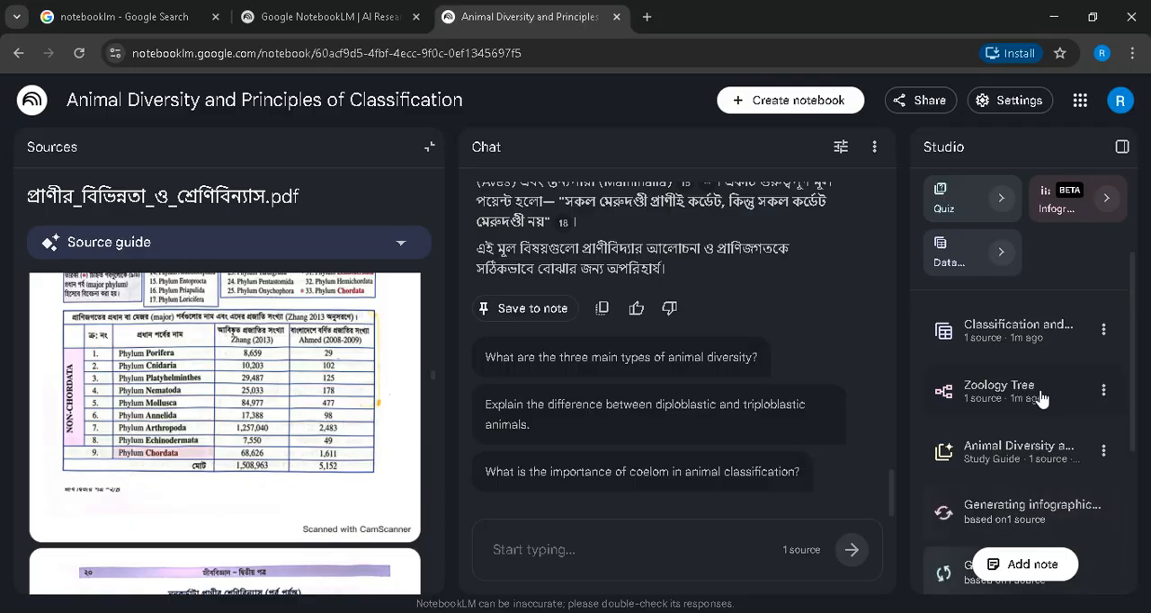
{"action": "scroll", "coordinate": [1015, 411], "scroll_direction": "up", "scroll_amount": 2}
{"action": "scroll", "coordinate": [1015, 432], "scroll_direction": "down", "scroll_amount": 2}
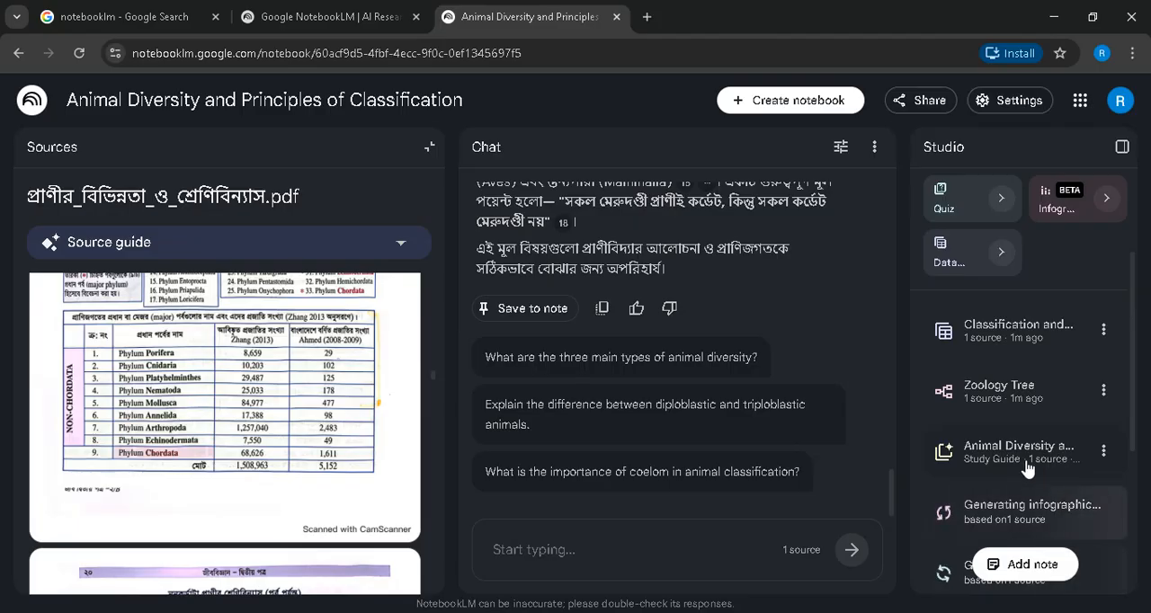
{"action": "left_click", "coordinate": [1003, 331]}
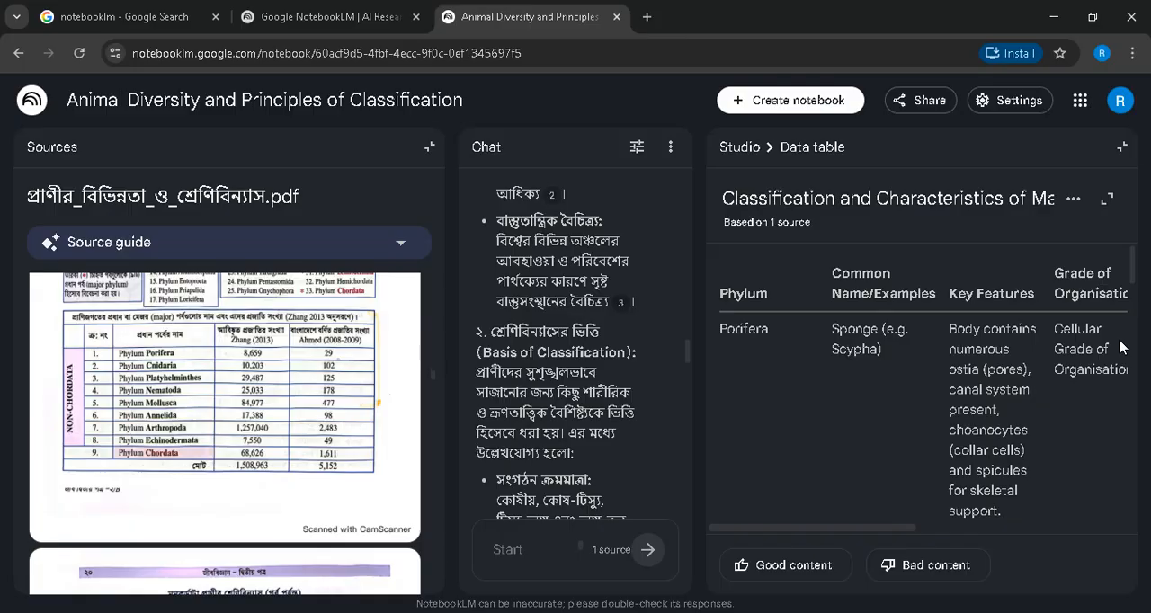
- Read through the phylum rows of the data table and return to the Studio overview
{"action": "scroll", "coordinate": [868, 382], "scroll_direction": "down", "scroll_amount": 3}
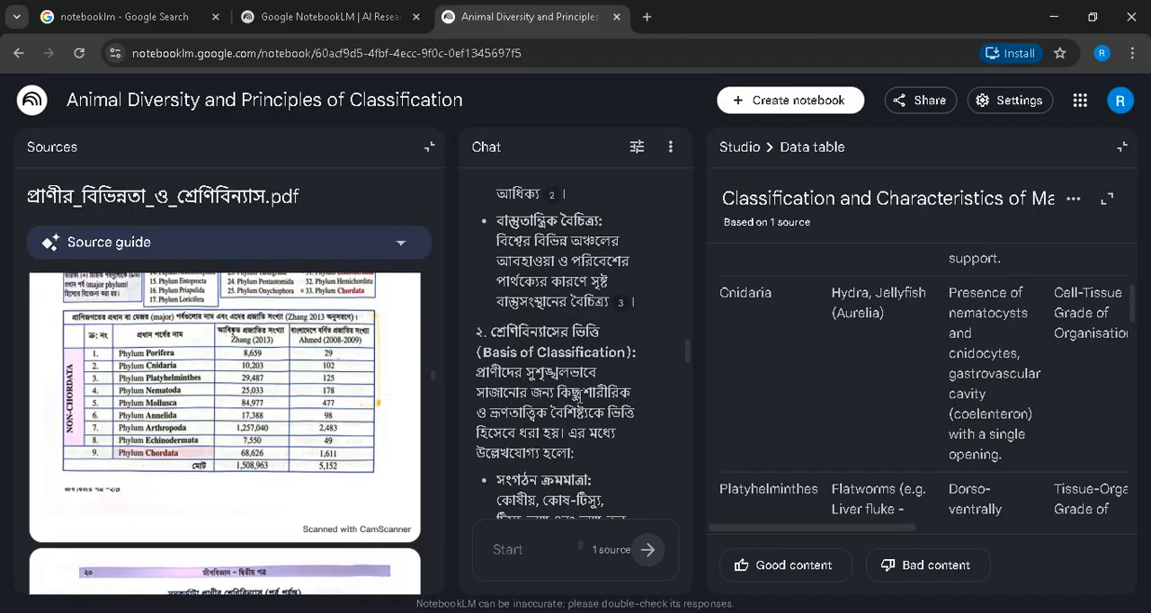
{"action": "scroll", "coordinate": [1043, 438], "scroll_direction": "down", "scroll_amount": 3}
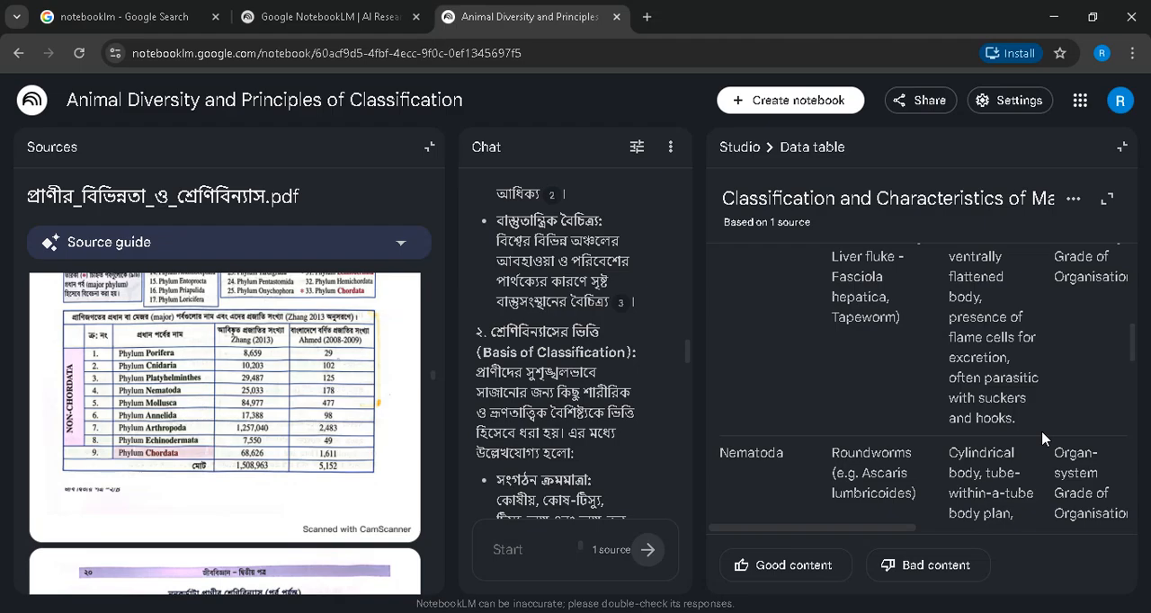
{"action": "scroll", "coordinate": [970, 442], "scroll_direction": "up", "scroll_amount": 2}
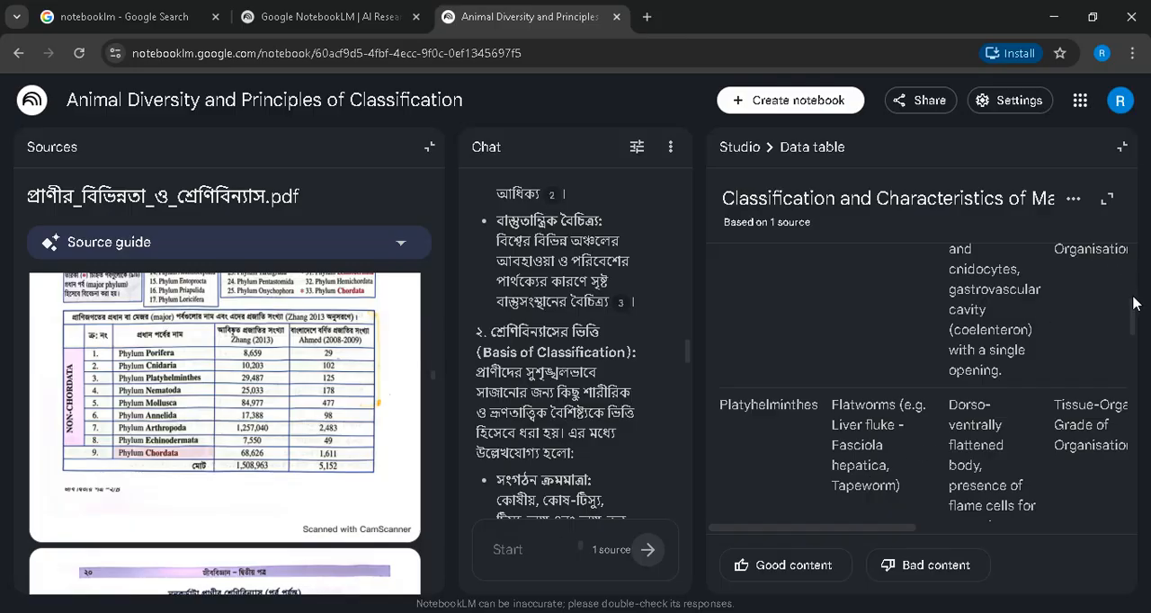
{"action": "scroll", "coordinate": [1046, 439], "scroll_direction": "down", "scroll_amount": 3}
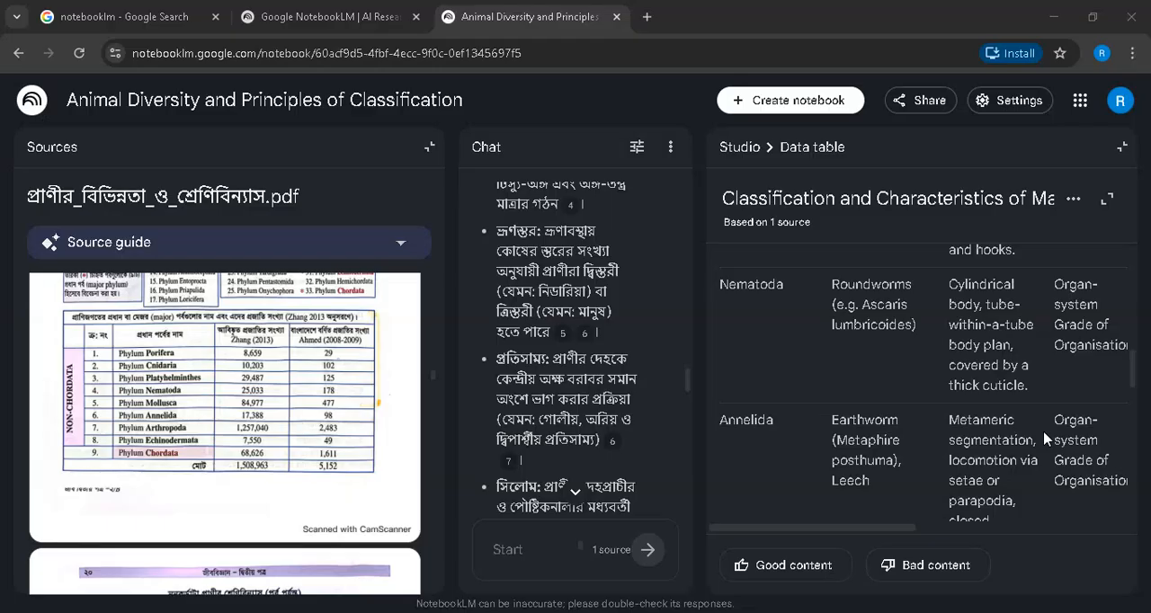
{"action": "scroll", "coordinate": [786, 333], "scroll_direction": "up", "scroll_amount": 8}
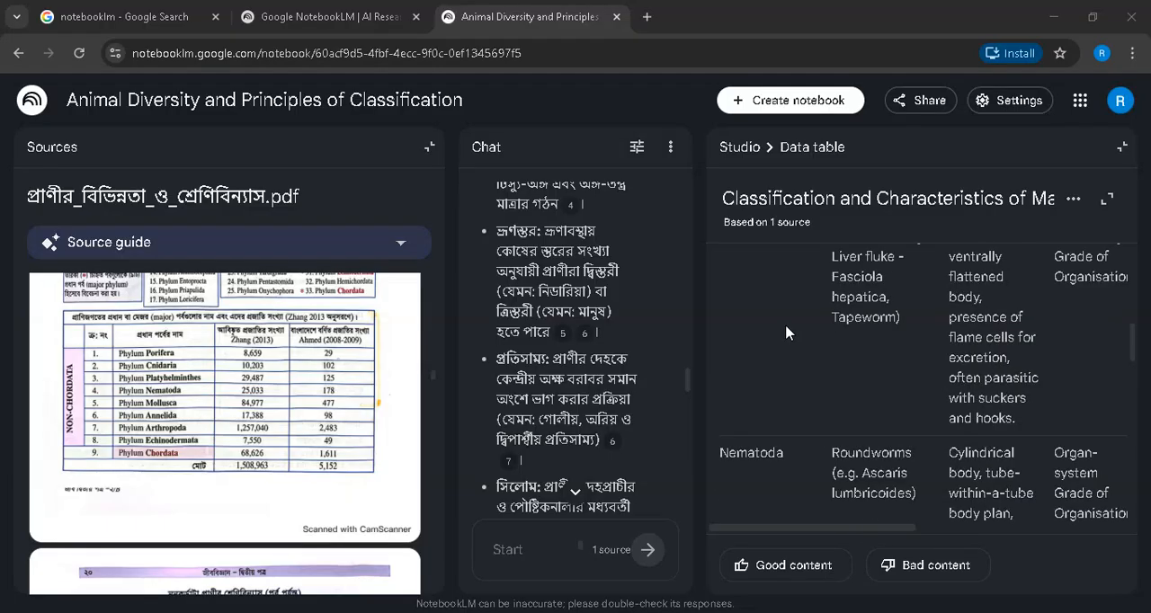
{"action": "scroll", "coordinate": [892, 362], "scroll_direction": "up", "scroll_amount": 3}
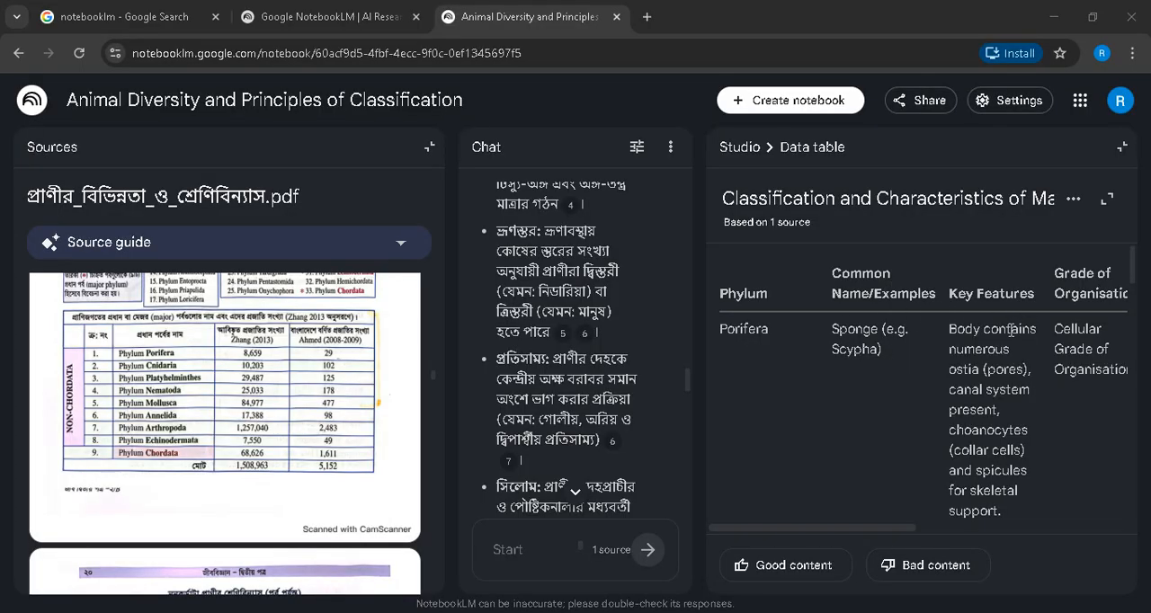
{"action": "left_click", "coordinate": [734, 151]}
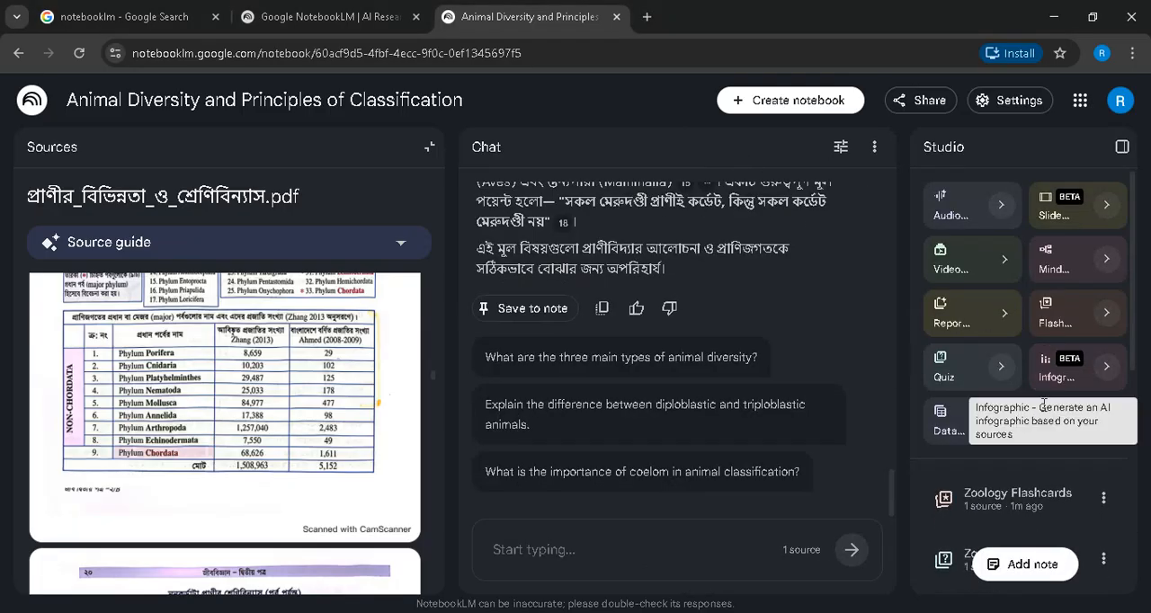
- Open the Zoology Flashcards, reveal the answers of the first two cards and return to the Studio overview
{"action": "scroll", "coordinate": [1030, 431], "scroll_direction": "down", "scroll_amount": 1}
{"action": "scroll", "coordinate": [1018, 405], "scroll_direction": "down", "scroll_amount": 1}
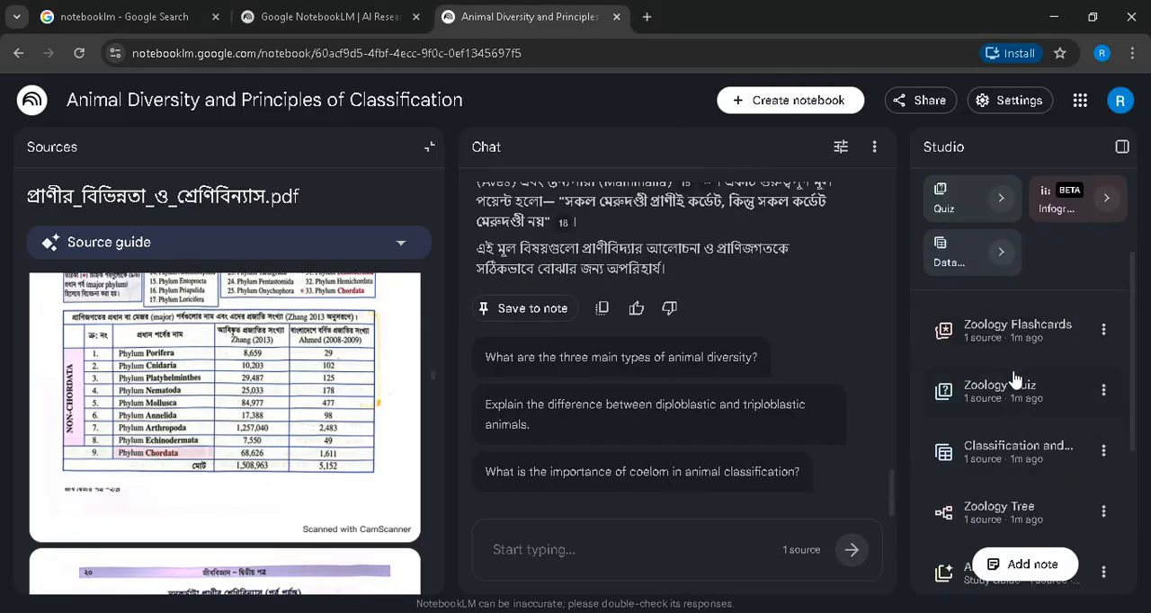
{"action": "left_click", "coordinate": [1008, 347]}
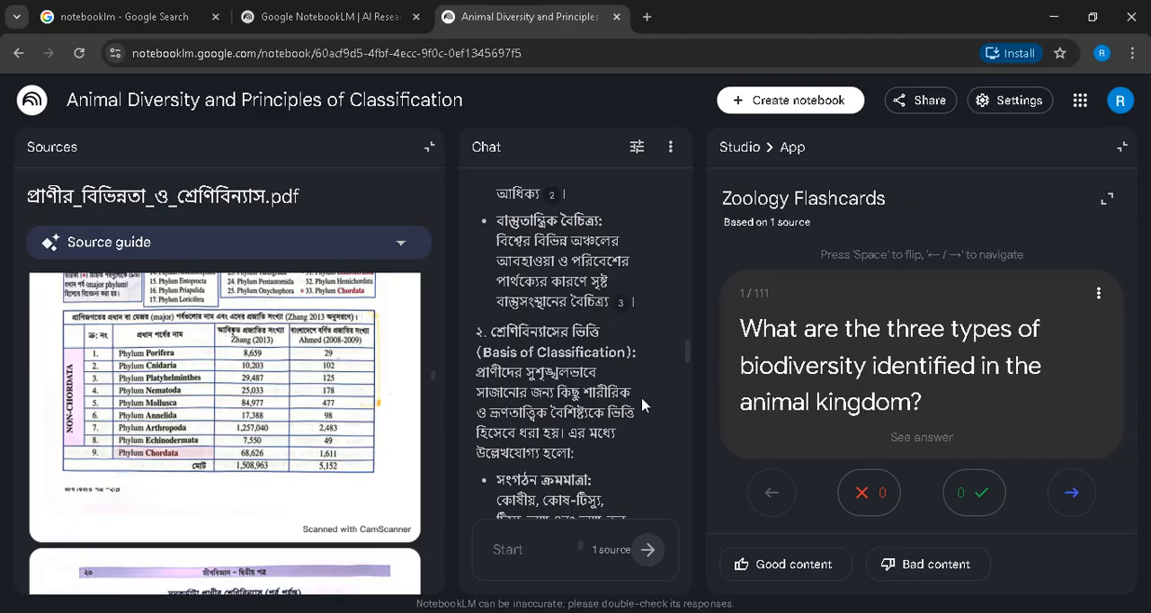
{"action": "left_click", "coordinate": [980, 406]}
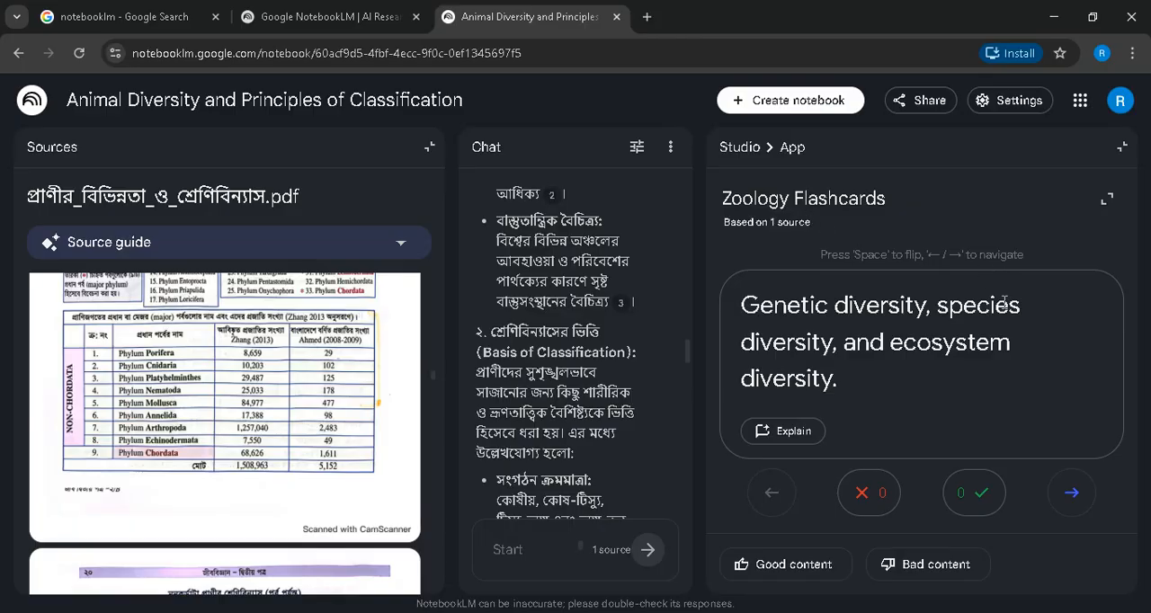
{"action": "left_click", "coordinate": [1072, 497]}
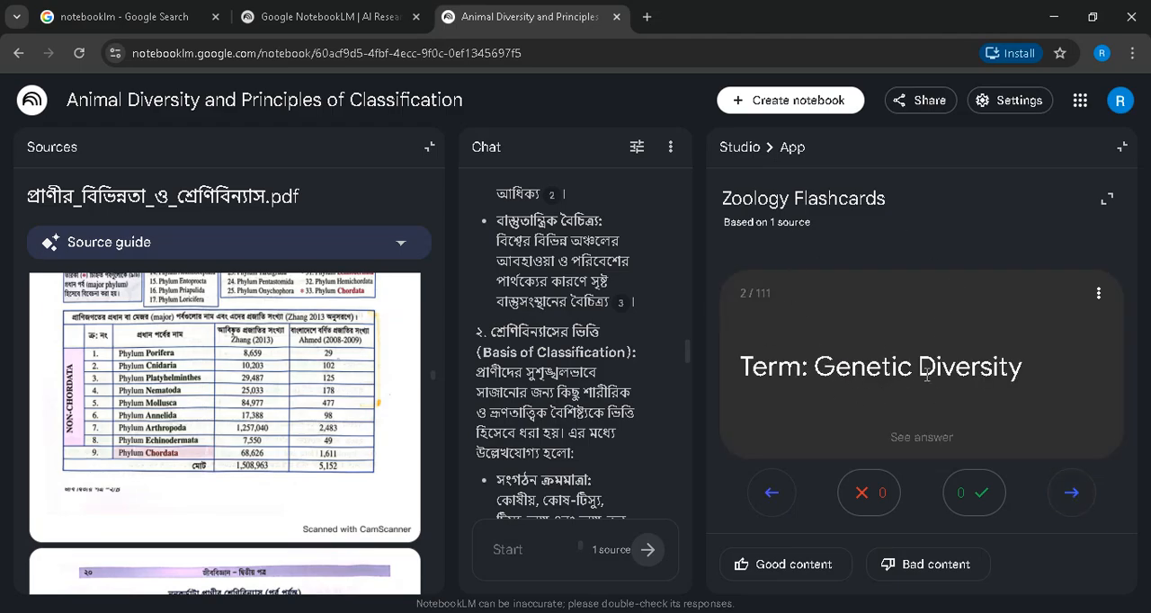
{"action": "left_click", "coordinate": [970, 357]}
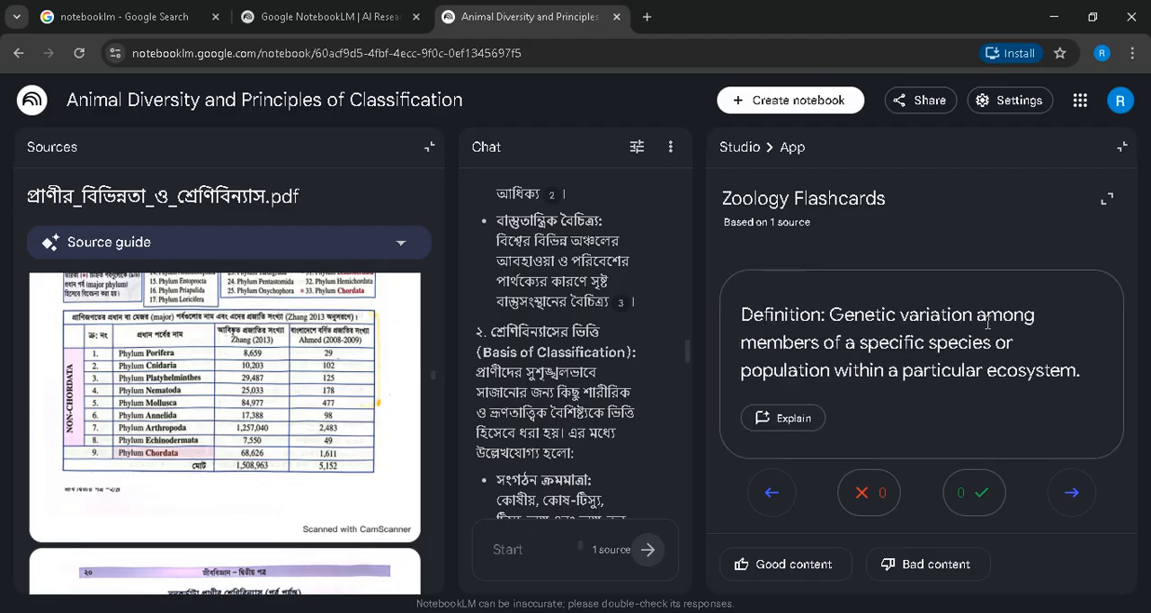
{"action": "left_click", "coordinate": [736, 148]}
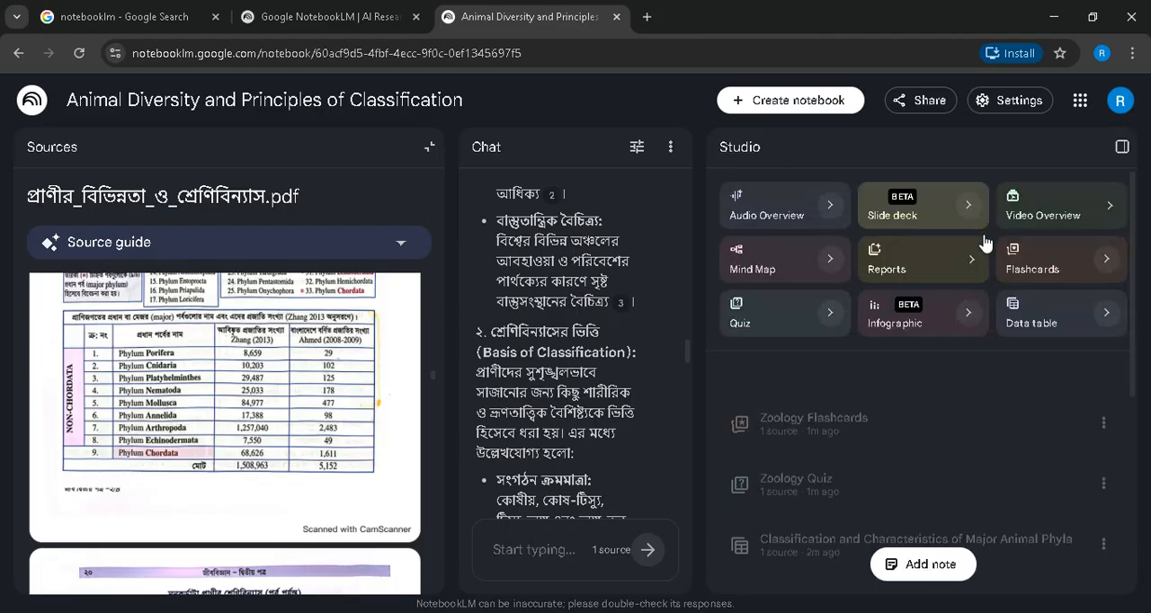
- Open the Zoology Quiz and read its first question and answer options, dismissing the notification that covers the view
{"action": "scroll", "coordinate": [990, 405], "scroll_direction": "down", "scroll_amount": 3}
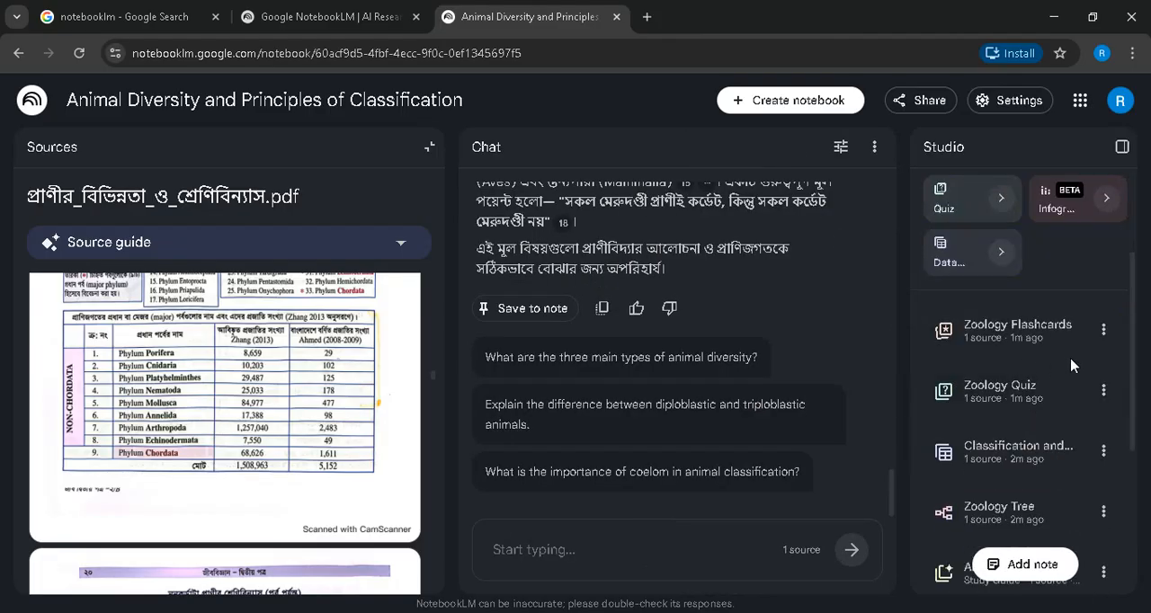
{"action": "scroll", "coordinate": [1053, 356], "scroll_direction": "down", "scroll_amount": 2}
{"action": "scroll", "coordinate": [1025, 324], "scroll_direction": "up", "scroll_amount": 1}
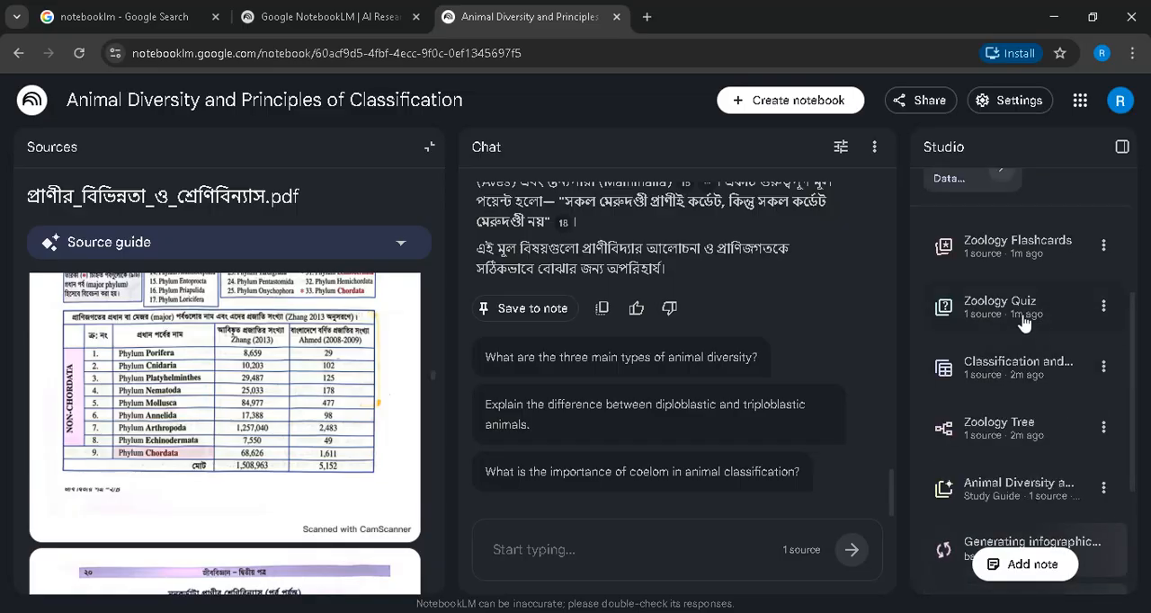
{"action": "left_click", "coordinate": [1023, 324]}
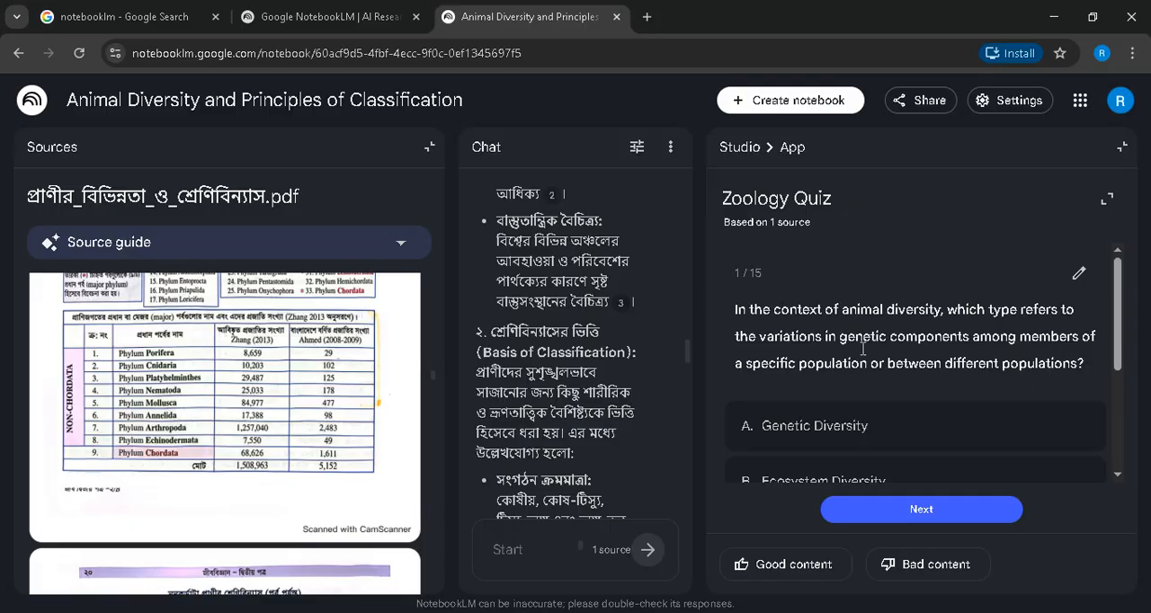
{"action": "scroll", "coordinate": [863, 355], "scroll_direction": "down", "scroll_amount": 1}
{"action": "scroll", "coordinate": [866, 353], "scroll_direction": "down", "scroll_amount": 2}
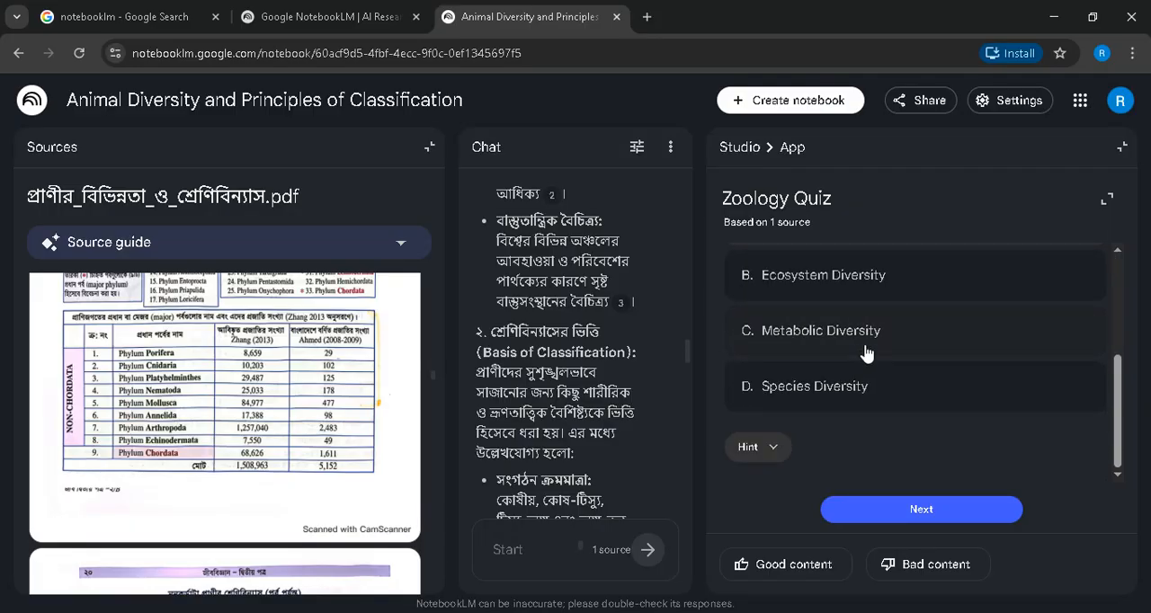
{"action": "scroll", "coordinate": [866, 354], "scroll_direction": "up", "scroll_amount": 3}
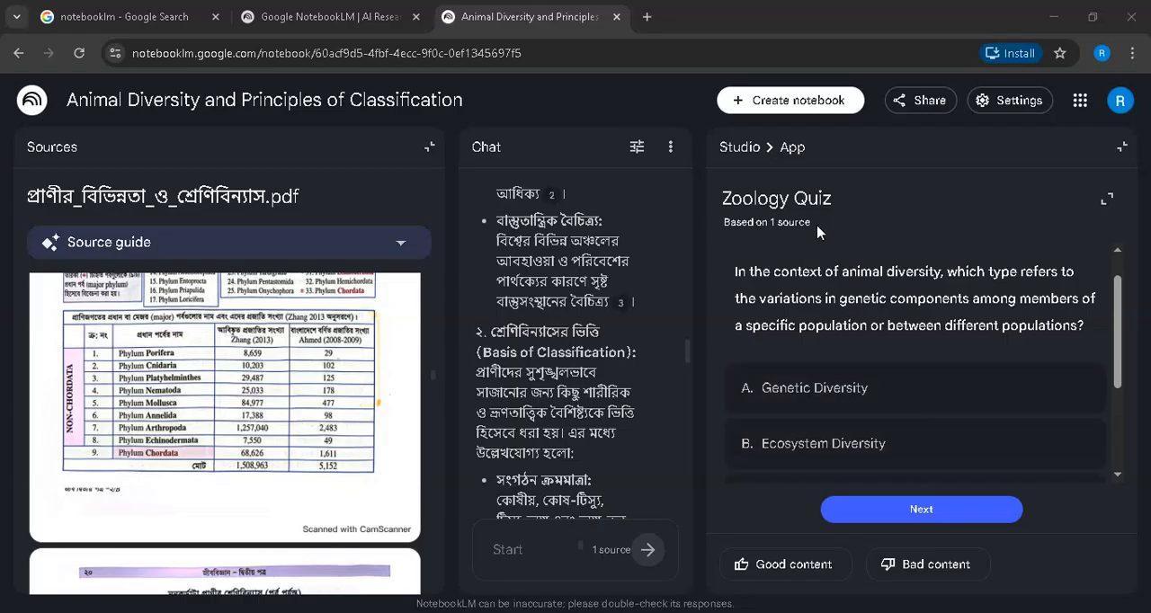
{"action": "scroll", "coordinate": [805, 280], "scroll_direction": "down", "scroll_amount": 2}
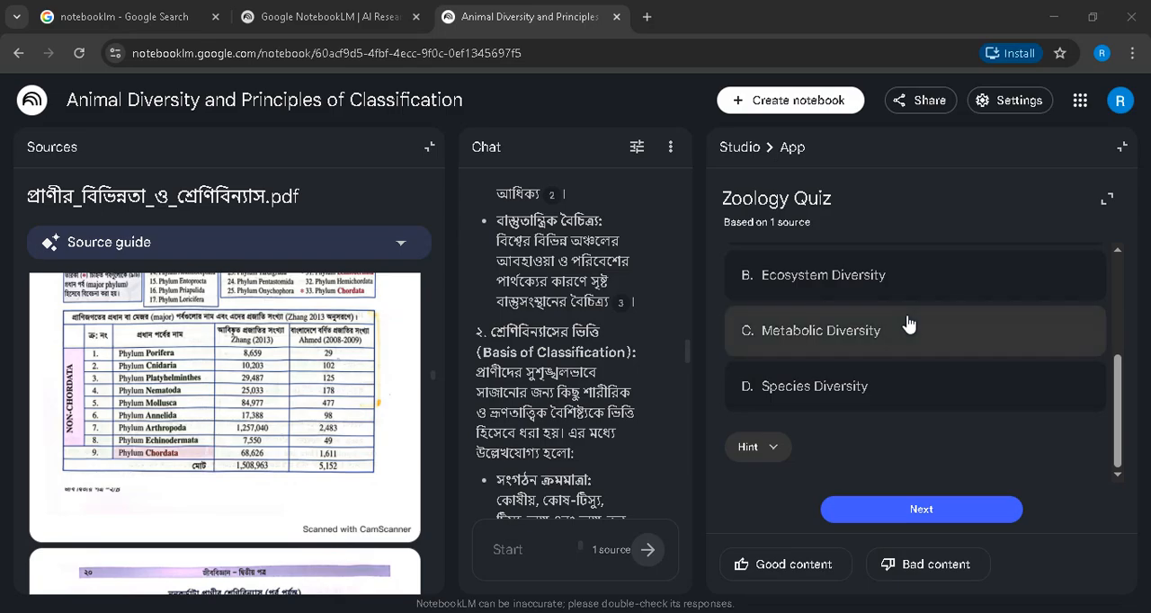
{"action": "scroll", "coordinate": [857, 352], "scroll_direction": "up", "scroll_amount": 3}
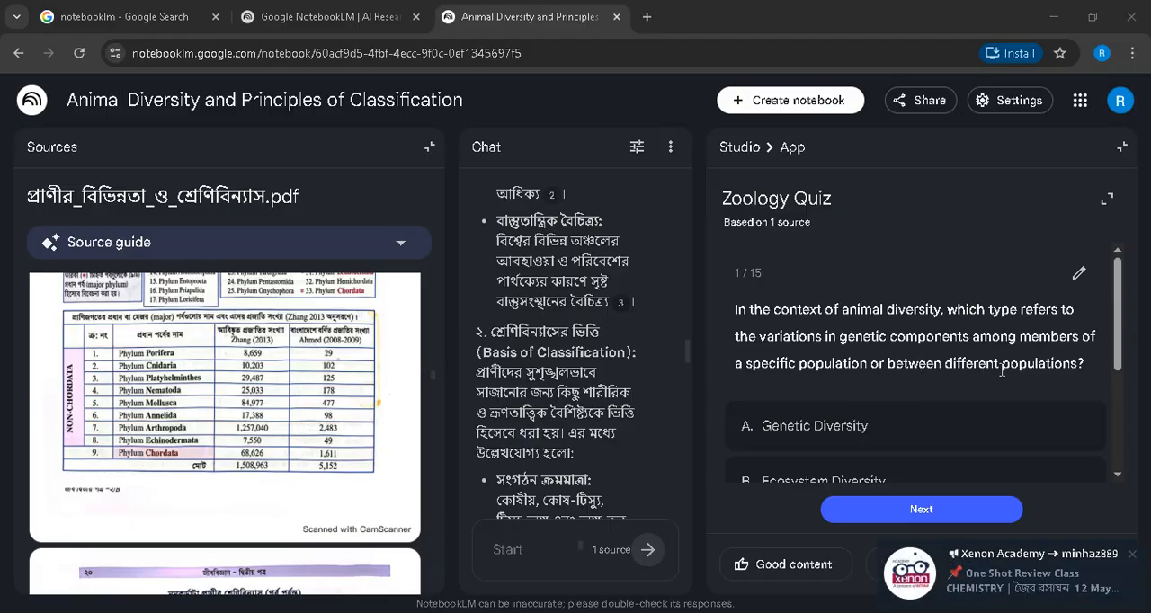
{"action": "left_click", "coordinate": [1130, 559]}
{"action": "scroll", "coordinate": [833, 401], "scroll_direction": "down", "scroll_amount": 2}
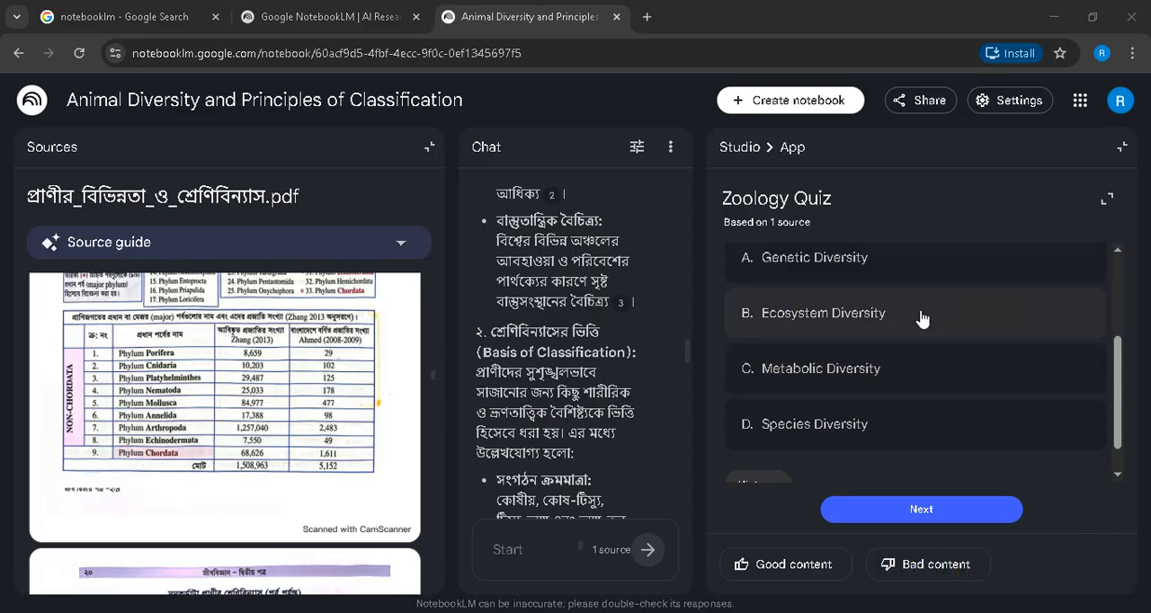
{"action": "scroll", "coordinate": [846, 441], "scroll_direction": "up", "scroll_amount": 2}
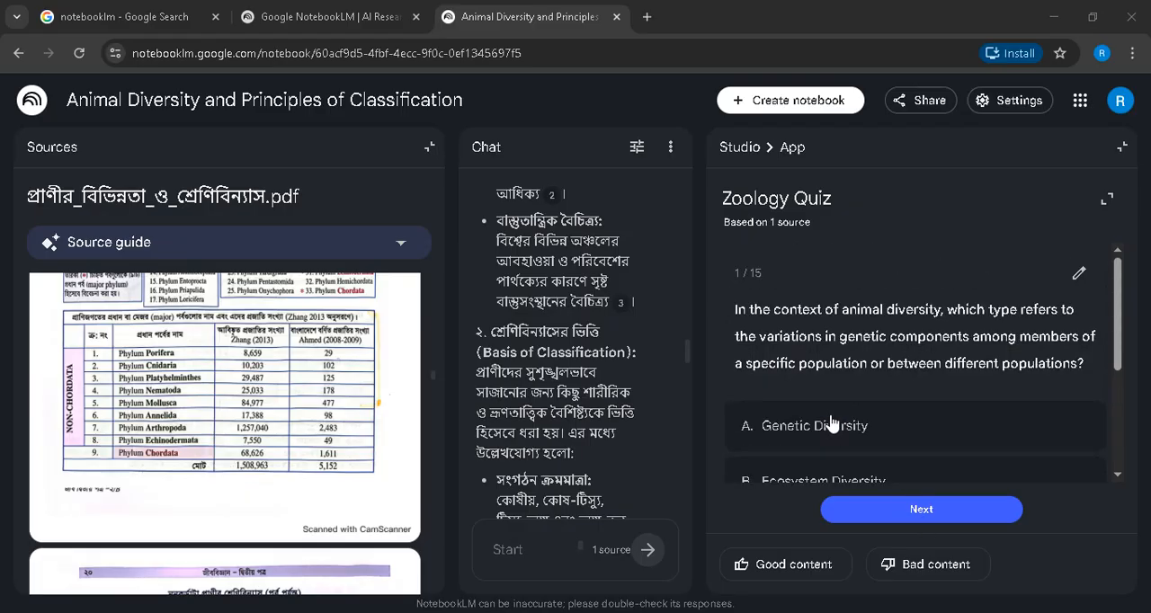
- Leave the Zoology Quiz, reopen the data table on classification from the Studio outputs and return to the Studio overview
{"action": "left_click", "coordinate": [732, 147]}
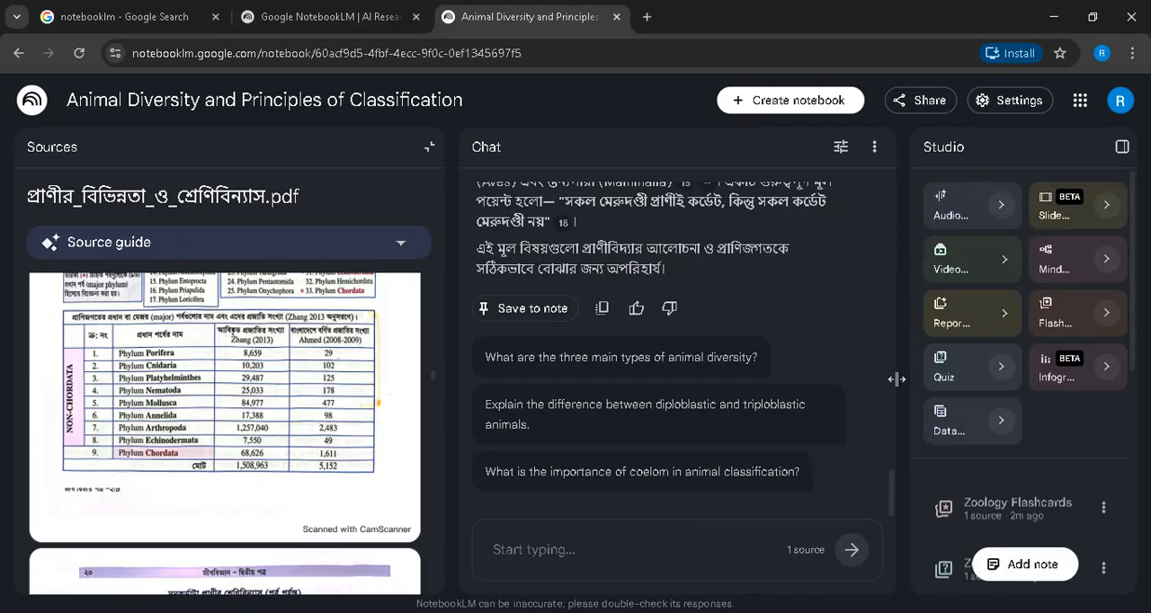
{"action": "scroll", "coordinate": [999, 377], "scroll_direction": "down", "scroll_amount": 5}
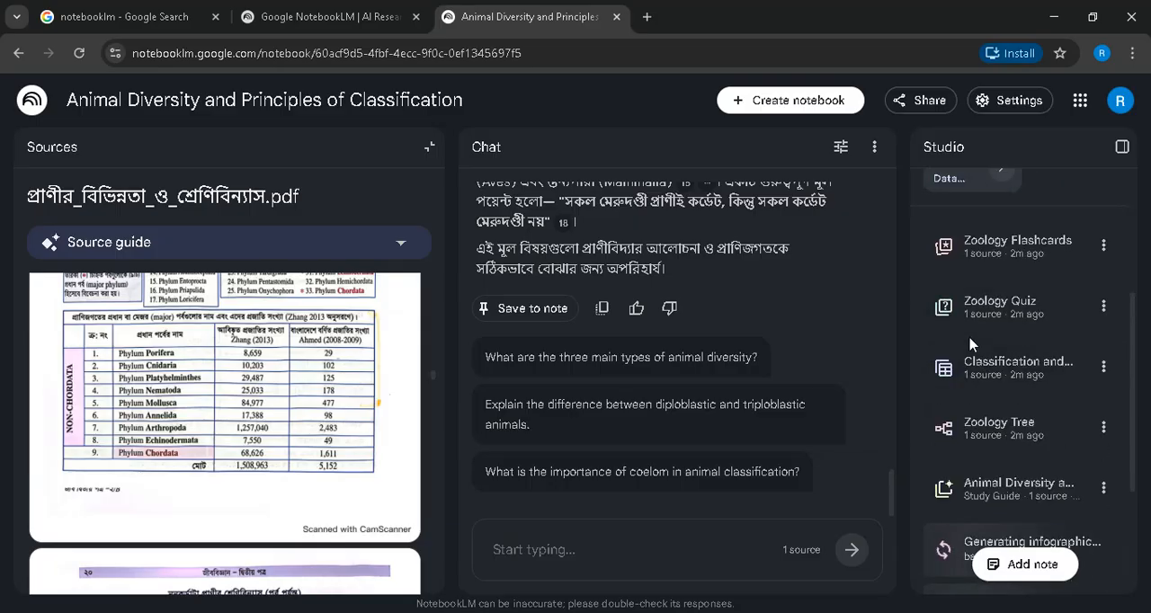
{"action": "left_click", "coordinate": [1003, 373]}
{"action": "left_click", "coordinate": [738, 149]}
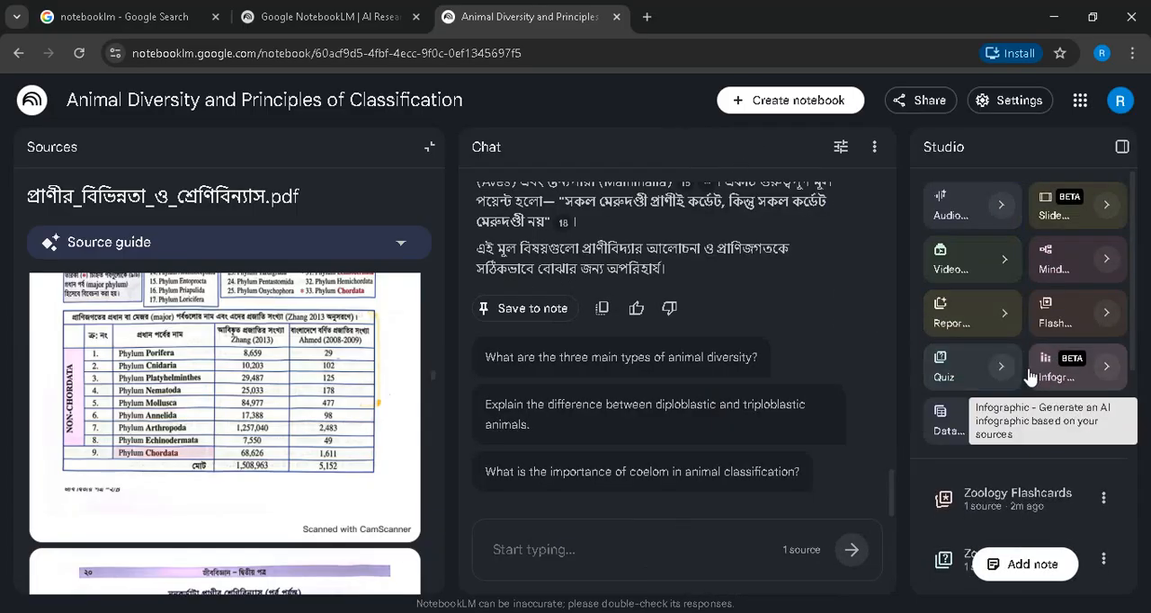
- Check the list of Studio outputs, open the Zoology Tree mind map and enlarge it until its main branches are readable
{"action": "scroll", "coordinate": [1031, 376], "scroll_direction": "down", "scroll_amount": 4}
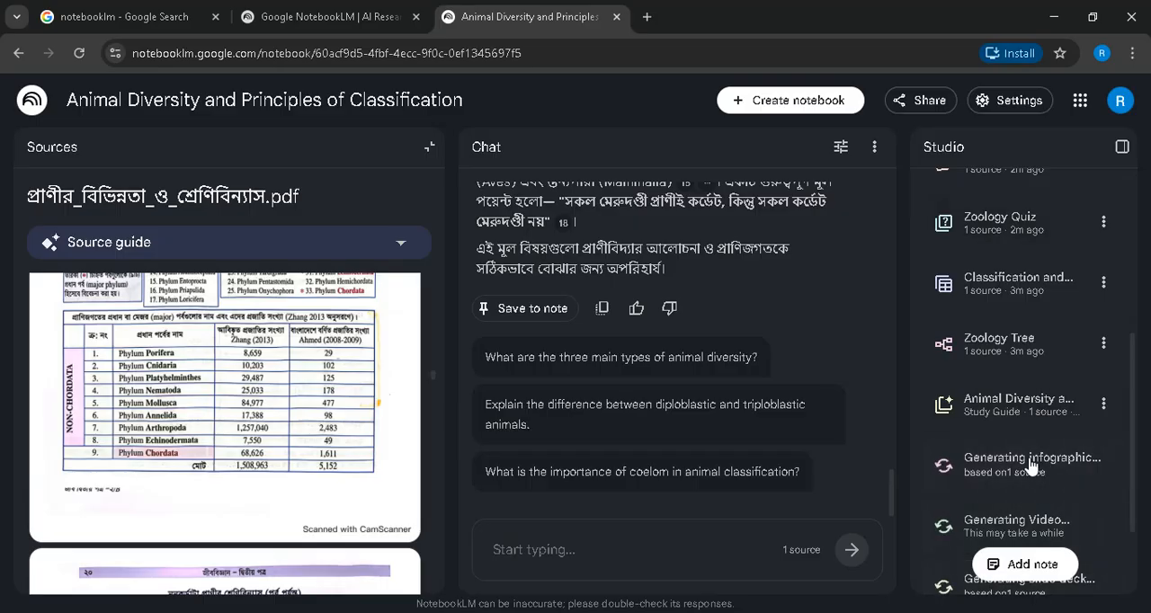
{"action": "scroll", "coordinate": [998, 340], "scroll_direction": "up", "scroll_amount": 3}
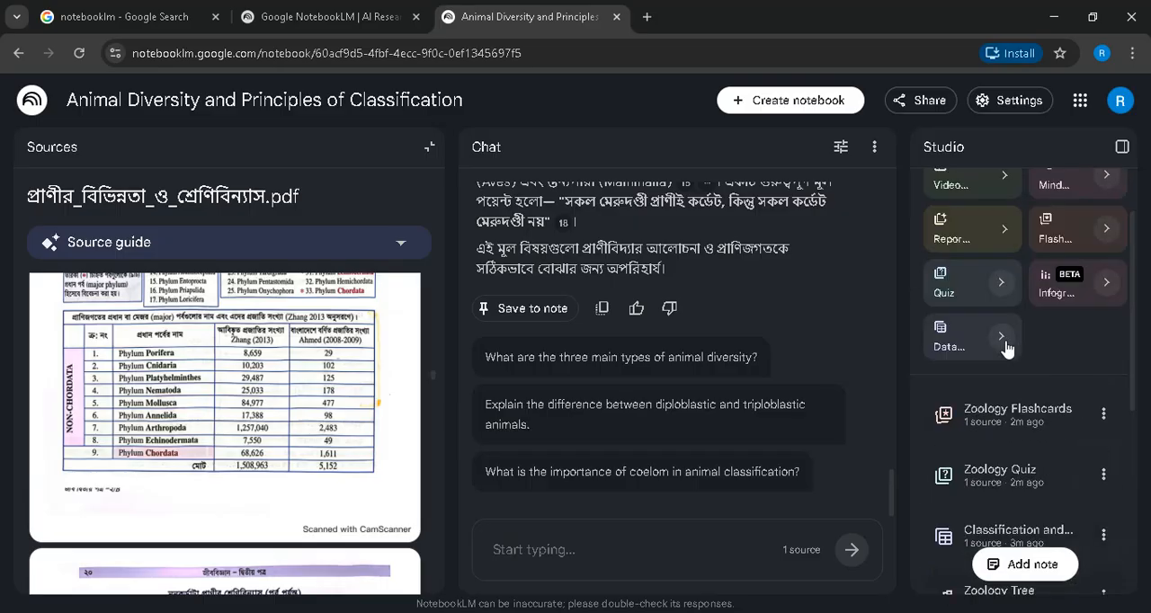
{"action": "scroll", "coordinate": [1003, 347], "scroll_direction": "up", "scroll_amount": 2}
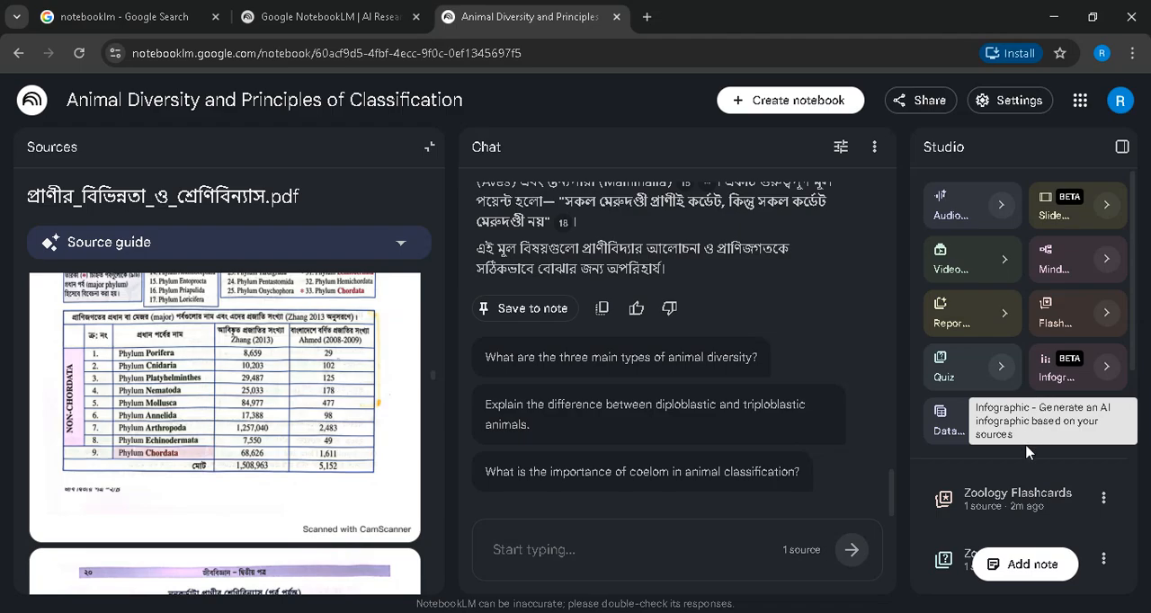
{"action": "scroll", "coordinate": [1034, 438], "scroll_direction": "down", "scroll_amount": 4}
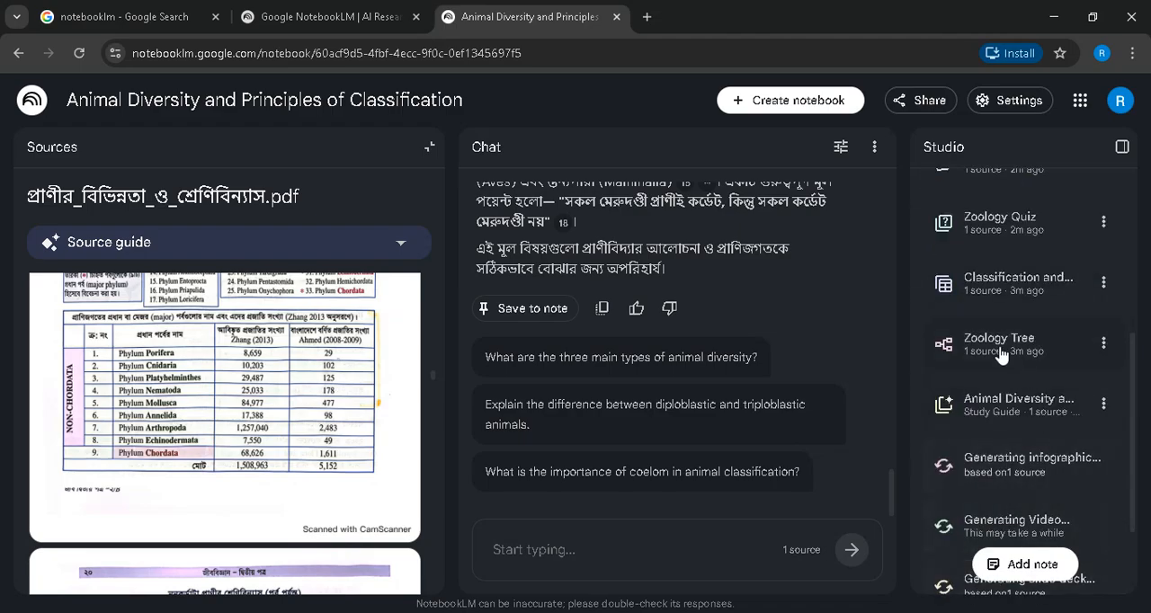
{"action": "left_click", "coordinate": [997, 346]}
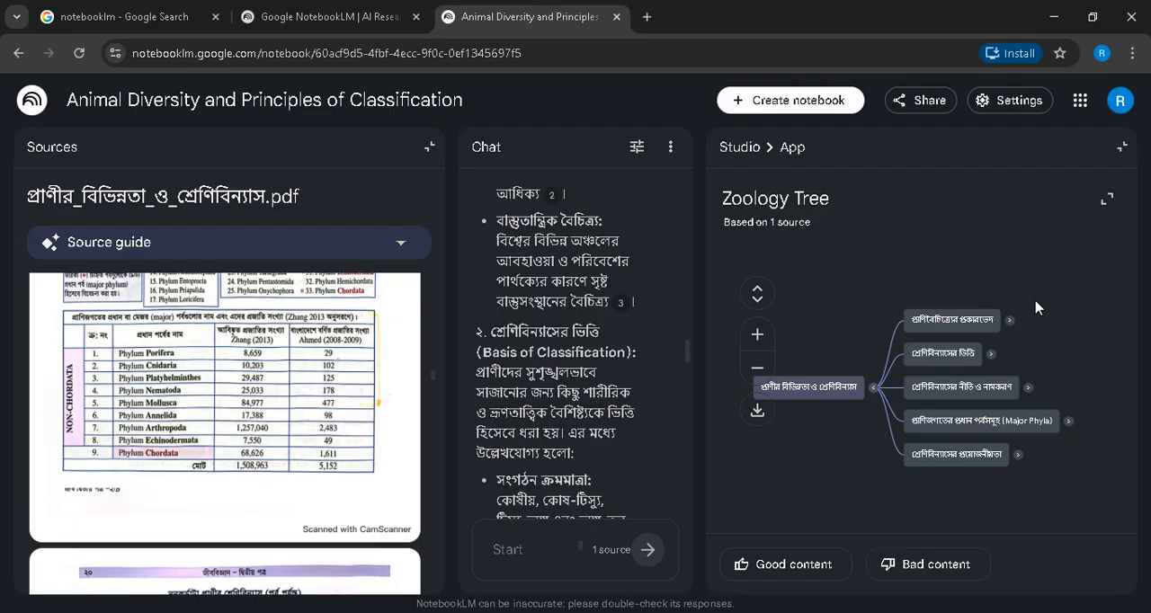
{"action": "scroll", "coordinate": [1037, 307], "scroll_direction": "up", "scroll_amount": 1}
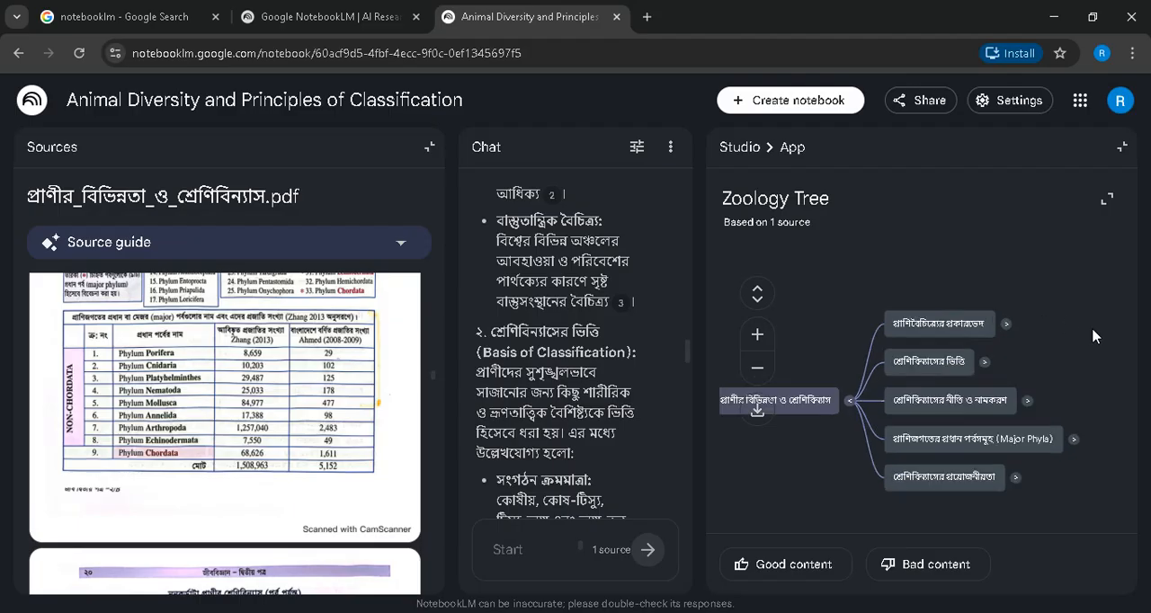
{"action": "scroll", "coordinate": [1049, 327], "scroll_direction": "up", "scroll_amount": 2}
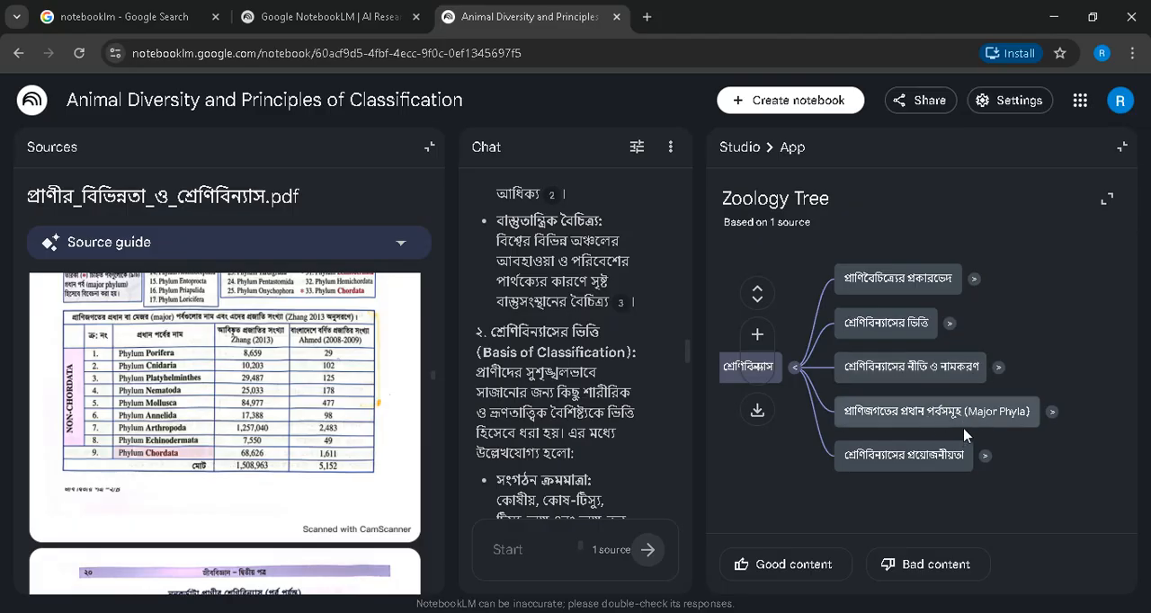
- Expand the প্রাণিবৈচিত্র্যের প্রকারভেদ branch of the mind map, sending its discussion question to the chat, and view its diversity types
{"action": "left_click", "coordinate": [901, 288]}
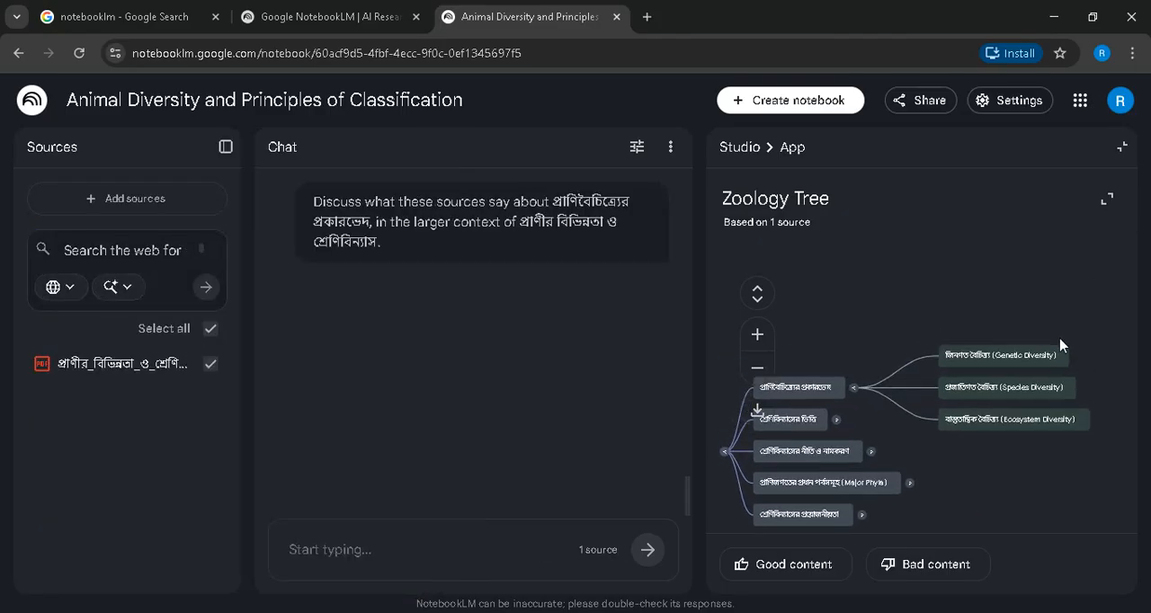
{"action": "scroll", "coordinate": [1098, 381], "scroll_direction": "up", "scroll_amount": 3}
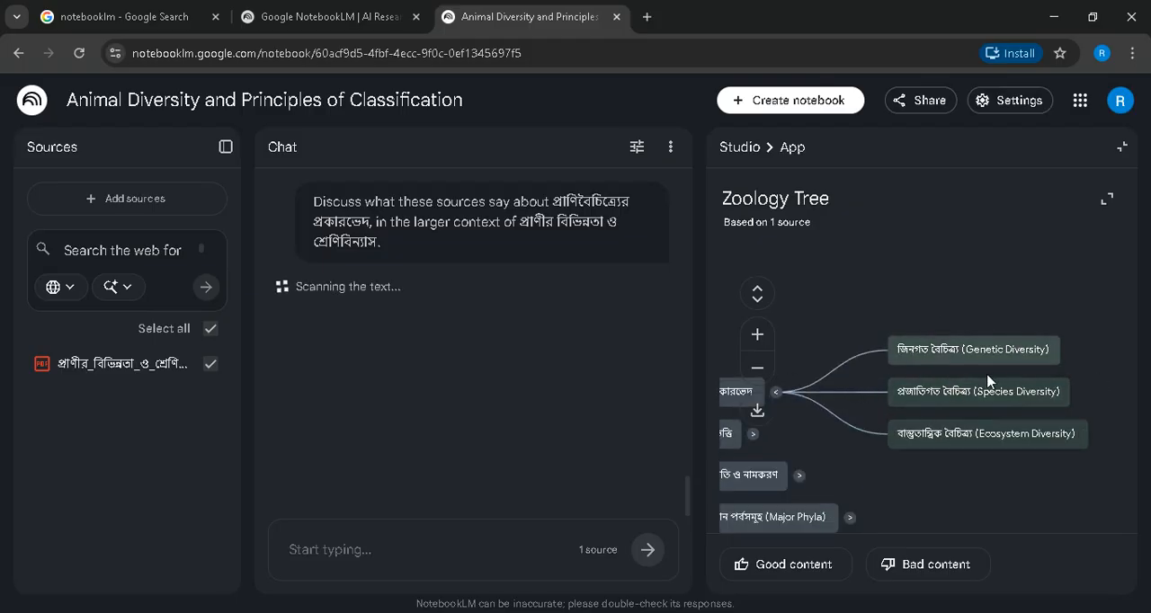
{"action": "left_click_drag", "start_coordinate": [960, 255], "coordinate": [1085, 169]}
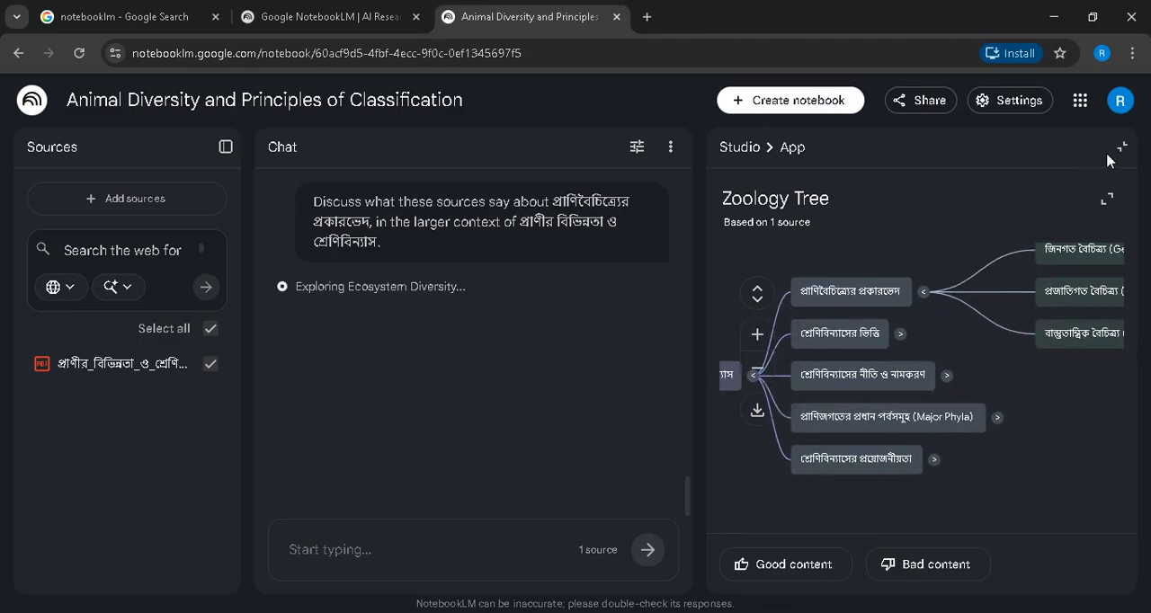
- Expand the প্রাণিজগতের প্রধান পর্বসমূহ (Major Phyla) branch, sending its question to the chat, and look through its phylum nodes
{"action": "left_click", "coordinate": [904, 421]}
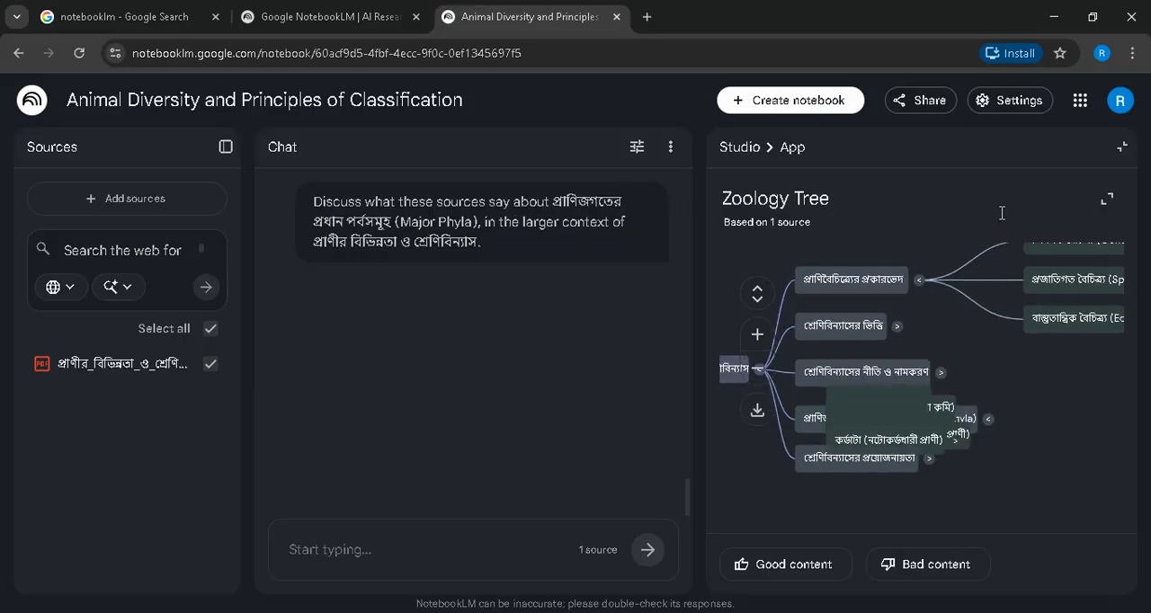
{"action": "scroll", "coordinate": [1059, 400], "scroll_direction": "up", "scroll_amount": 3}
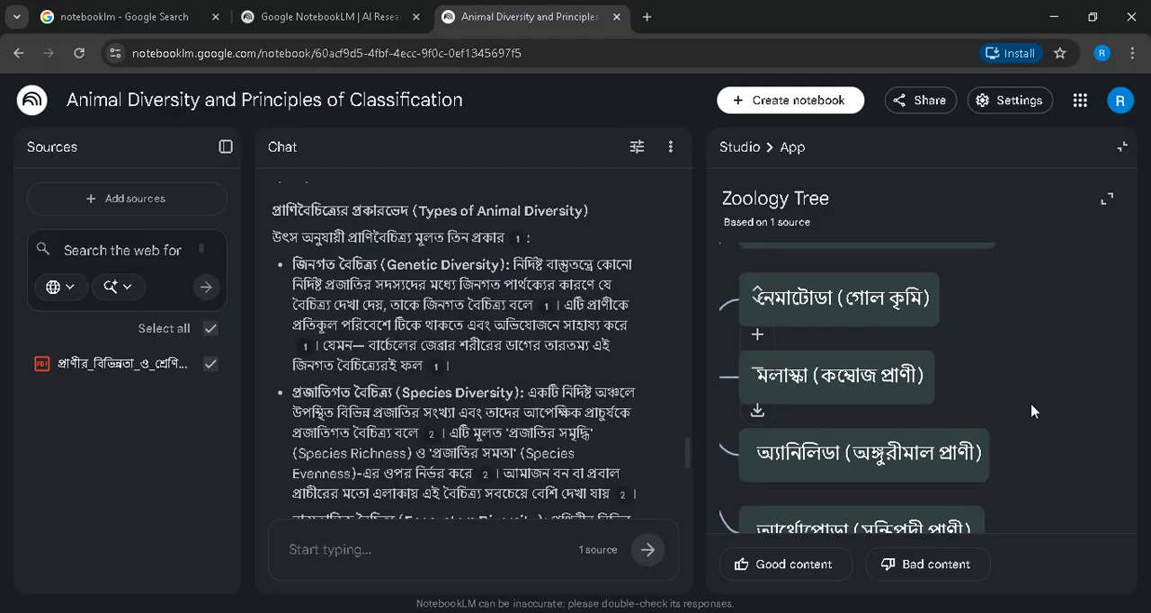
{"action": "scroll", "coordinate": [1032, 411], "scroll_direction": "down", "scroll_amount": 2}
{"action": "scroll", "coordinate": [1029, 418], "scroll_direction": "up", "scroll_amount": 2}
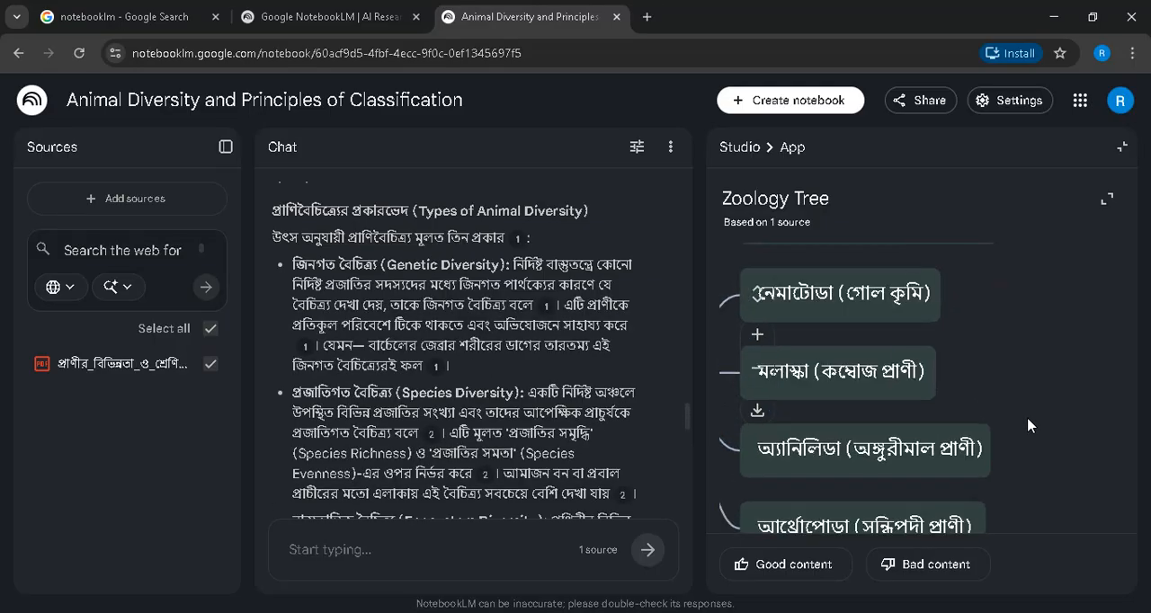
{"action": "scroll", "coordinate": [1028, 419], "scroll_direction": "down", "scroll_amount": 1}
{"action": "left_click_drag", "start_coordinate": [1025, 319], "coordinate": [1081, 549]}
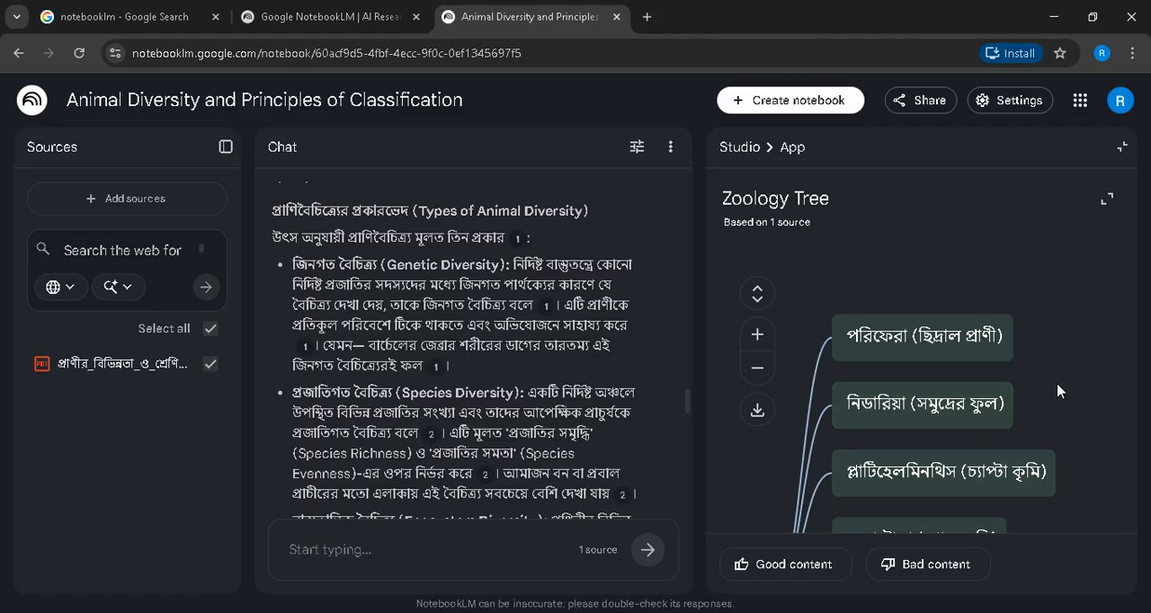
{"action": "scroll", "coordinate": [1059, 390], "scroll_direction": "down", "scroll_amount": 3}
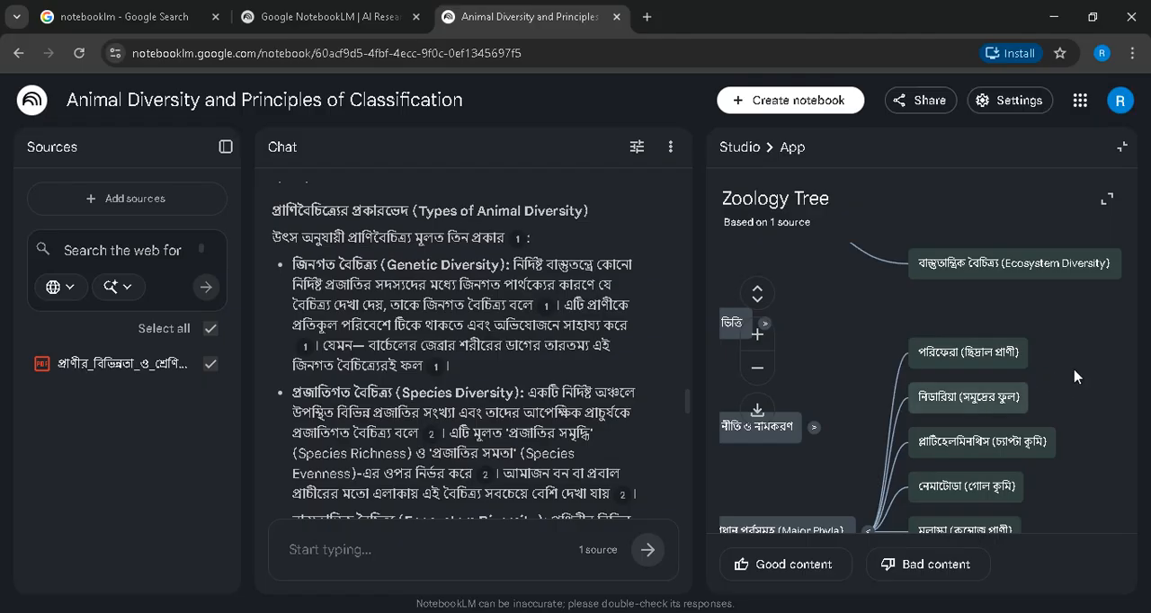
{"action": "left_click_drag", "start_coordinate": [1078, 376], "coordinate": [1047, 278]}
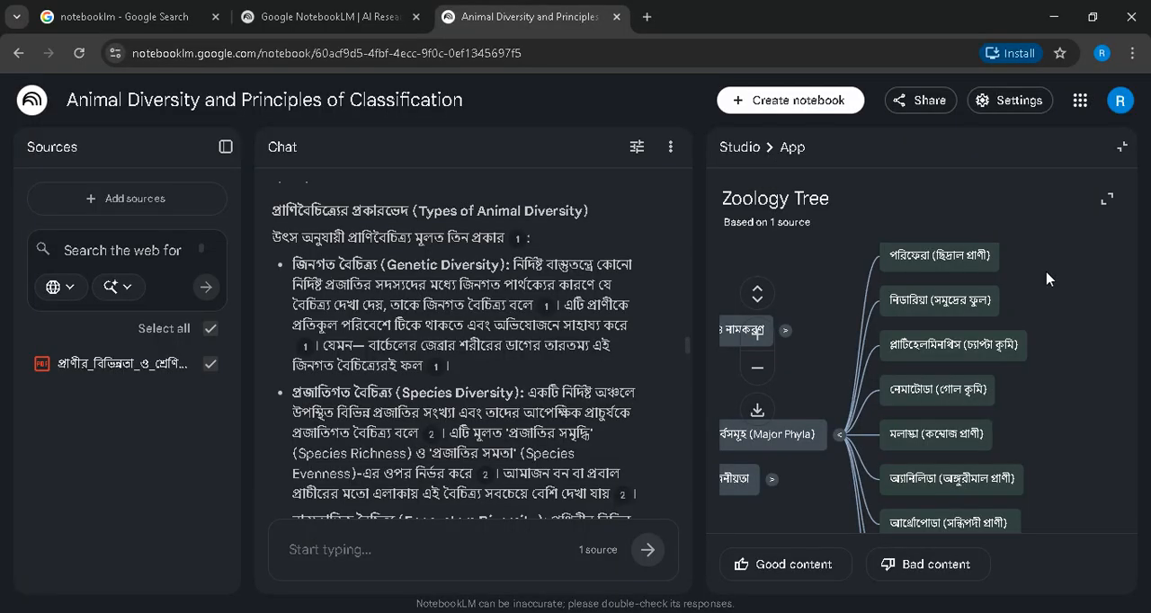
- Ask the chat about the নিডারিয়া (সমুদ্রের ফুল) node, read the answer and preview the source citation for the symmetry point
{"action": "left_click", "coordinate": [925, 306]}
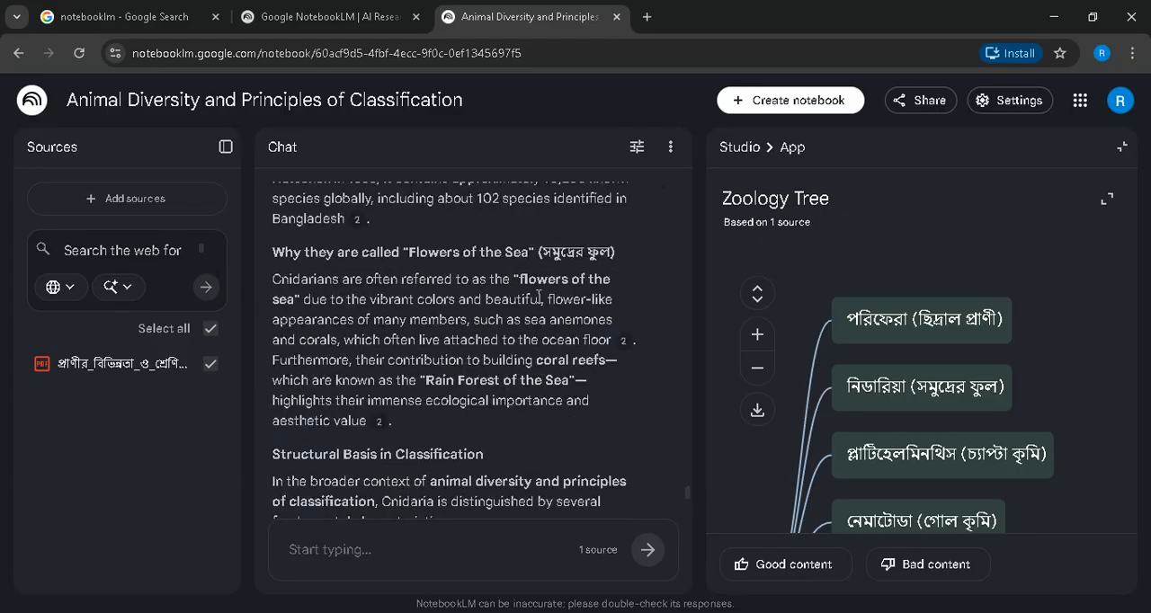
{"action": "scroll", "coordinate": [504, 378], "scroll_direction": "down", "scroll_amount": 3}
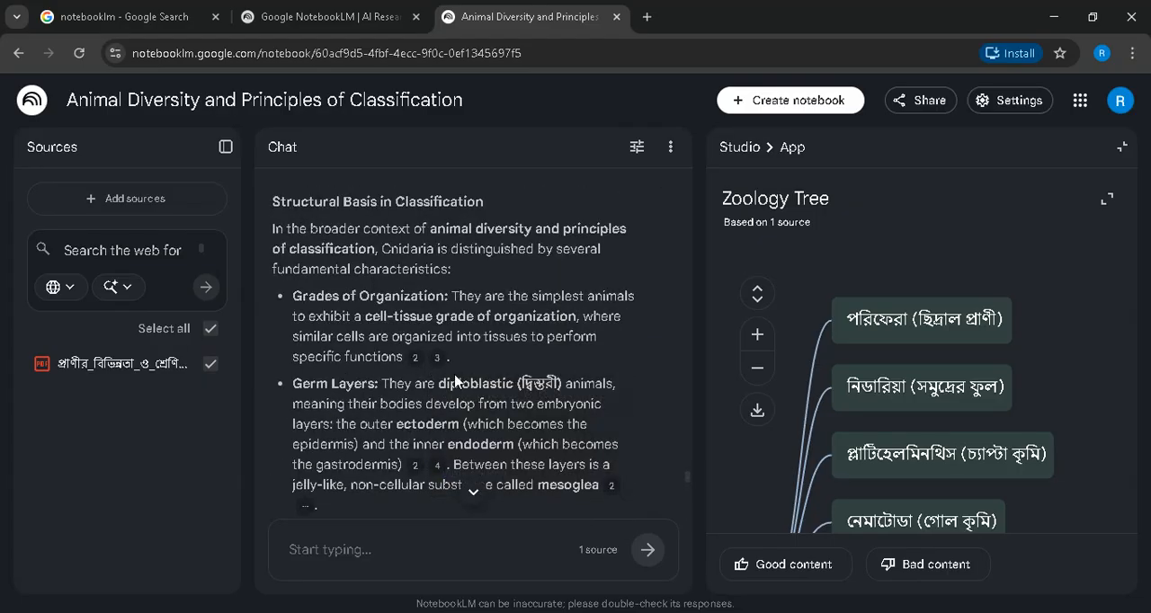
{"action": "scroll", "coordinate": [393, 438], "scroll_direction": "down", "scroll_amount": 2}
{"action": "scroll", "coordinate": [393, 439], "scroll_direction": "down", "scroll_amount": 2}
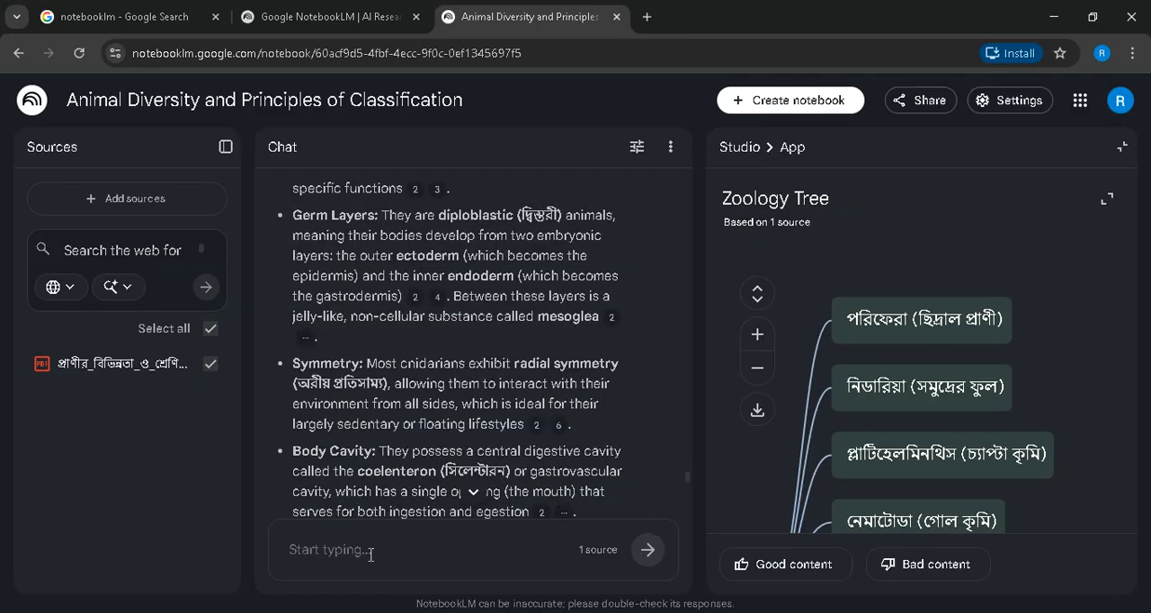
{"action": "mouse_move", "coordinate": [535, 432]}
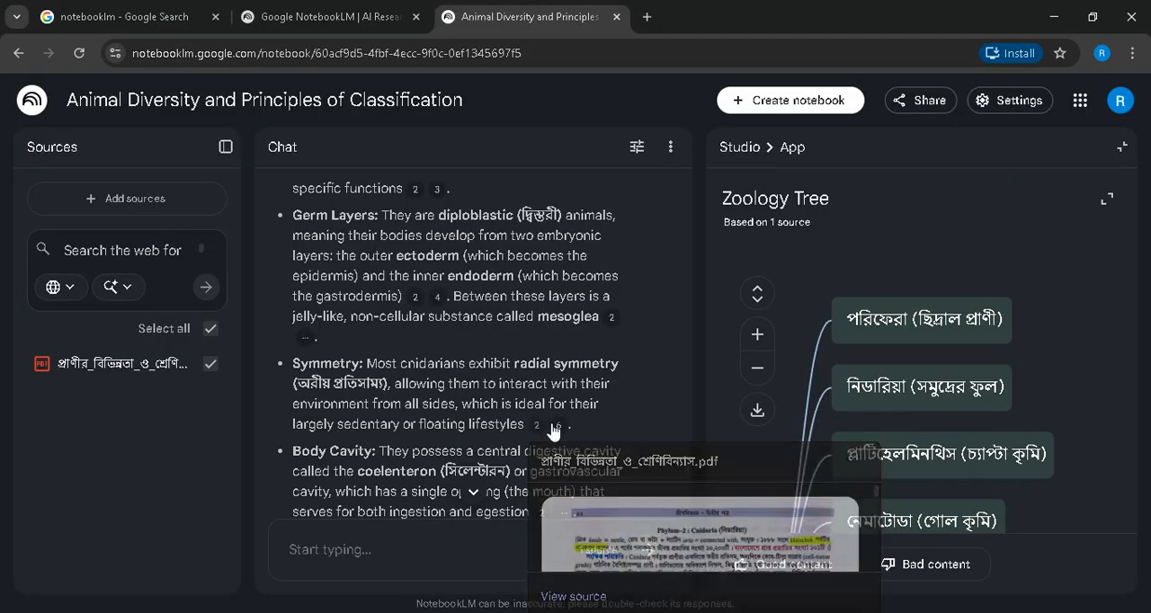
- Return to the Studio overview and check which outputs are finished and which are still being generated
{"action": "left_click", "coordinate": [740, 153]}
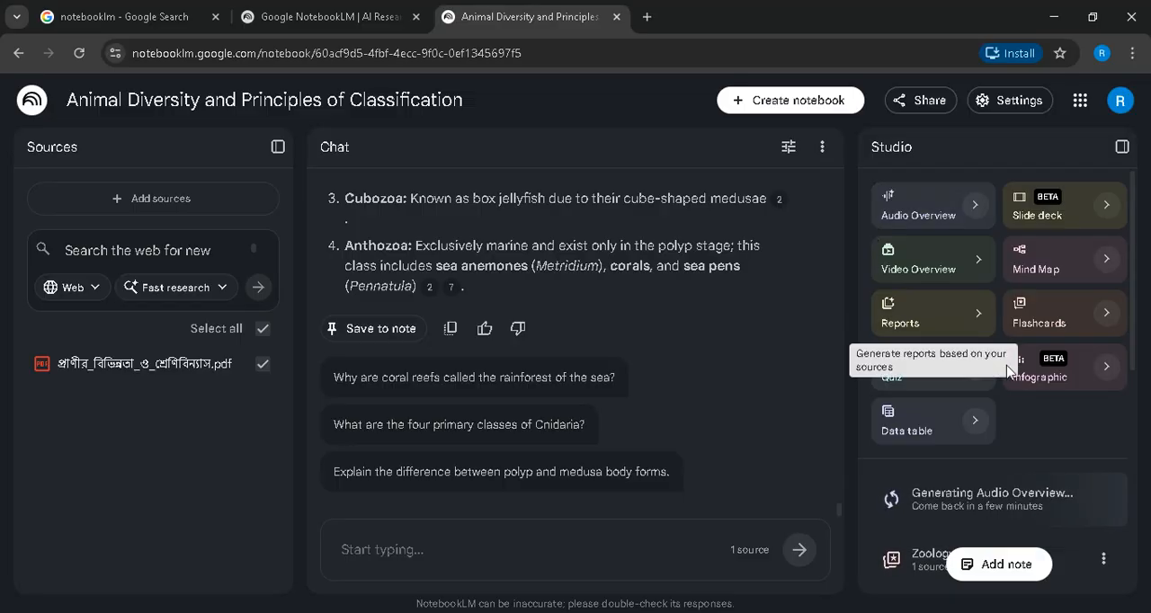
{"action": "scroll", "coordinate": [1035, 449], "scroll_direction": "down", "scroll_amount": 3}
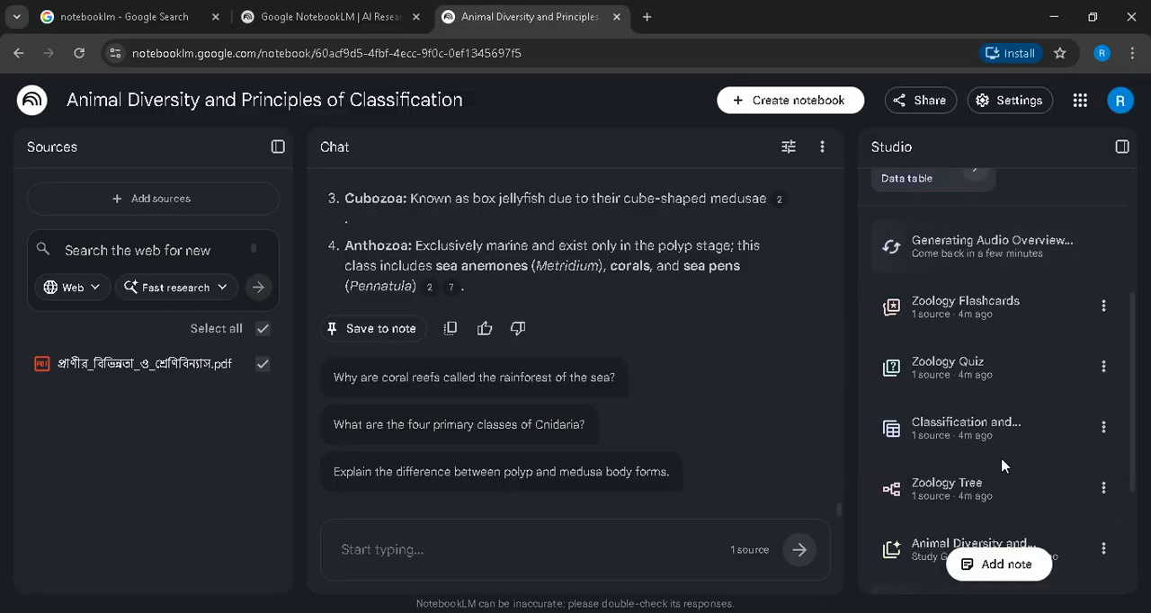
{"action": "scroll", "coordinate": [945, 459], "scroll_direction": "down", "scroll_amount": 1}
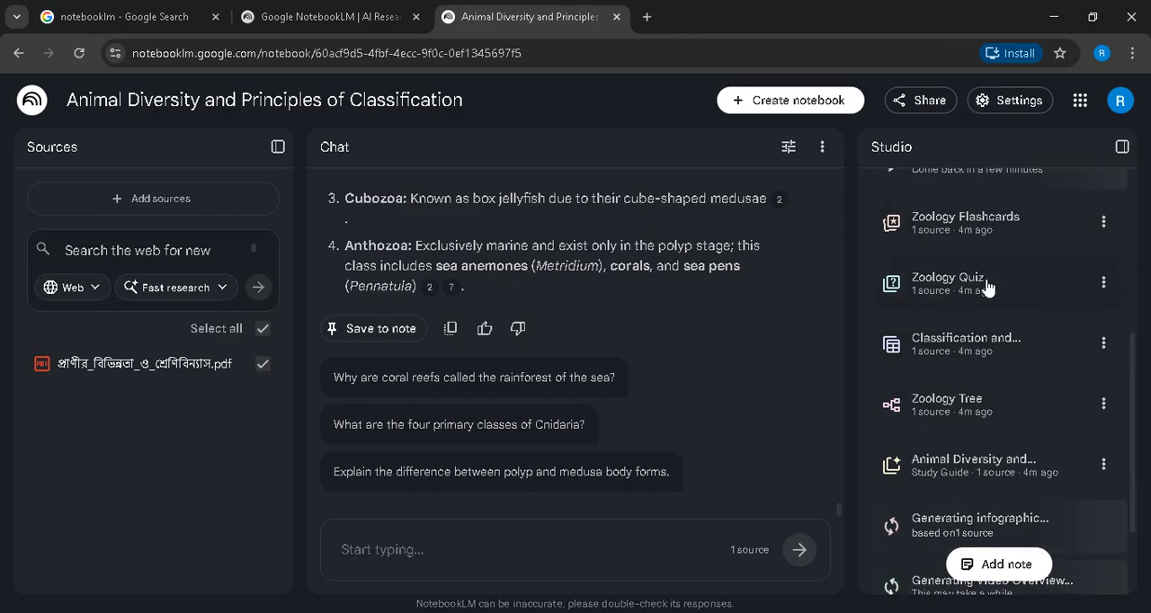
{"action": "scroll", "coordinate": [961, 430], "scroll_direction": "down", "scroll_amount": 1}
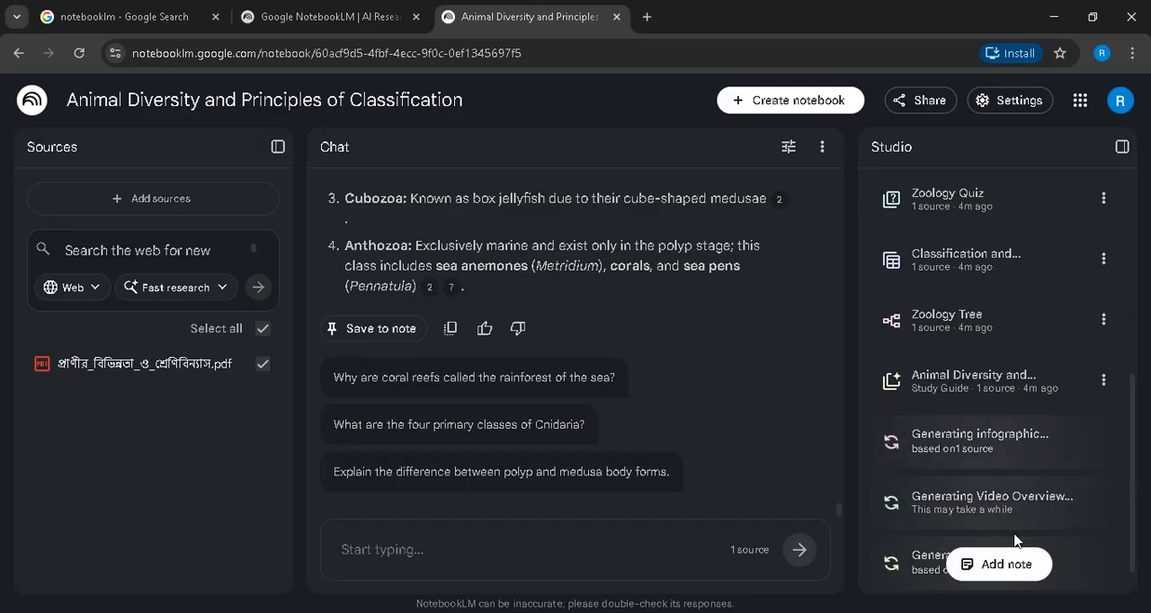
{"action": "scroll", "coordinate": [1056, 459], "scroll_direction": "down", "scroll_amount": 1}
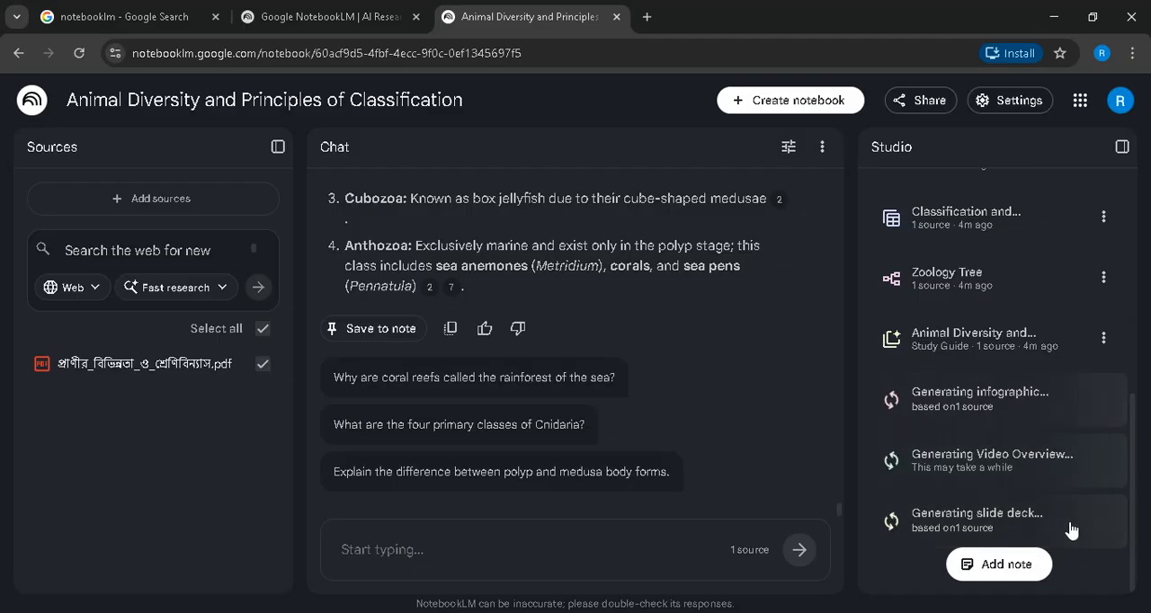
{"action": "scroll", "coordinate": [1069, 531], "scroll_direction": "up", "scroll_amount": 5}
{"action": "scroll", "coordinate": [1041, 490], "scroll_direction": "down", "scroll_amount": 4}
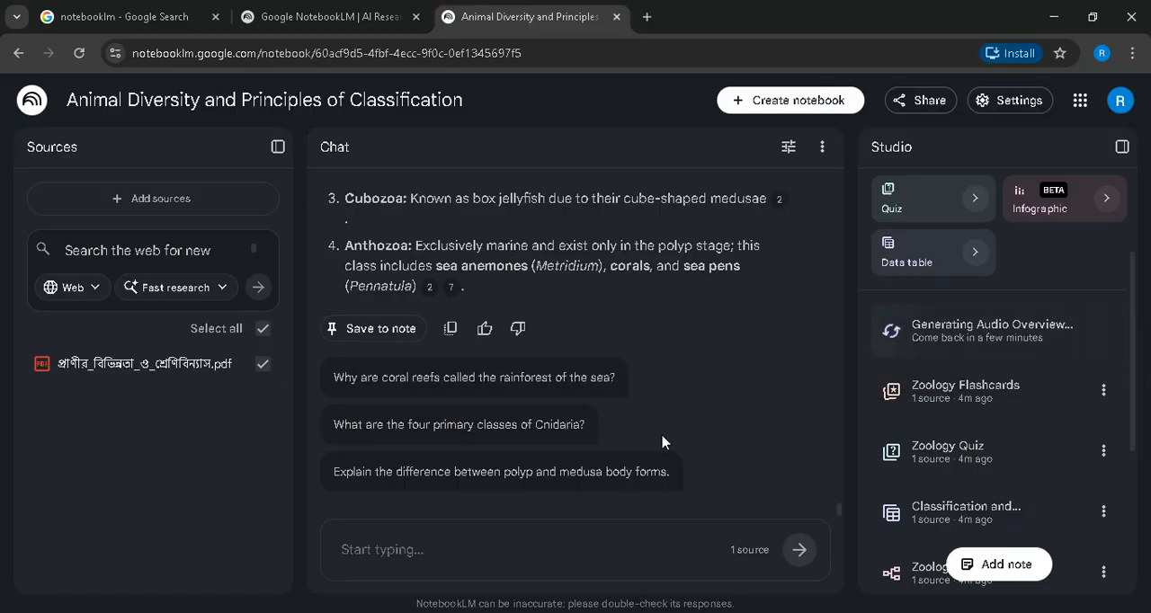
{"action": "left_click", "coordinate": [135, 612]}
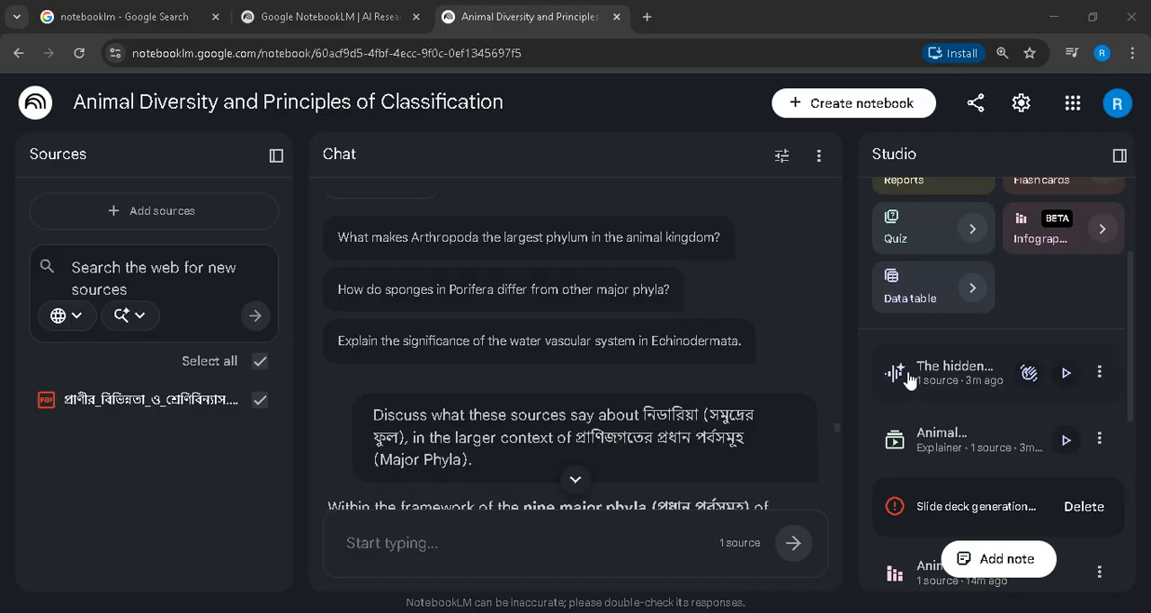
- Play the finished Audio Overview, skip to about its midpoint, pause it and close the audio player
{"action": "left_click", "coordinate": [1066, 372]}
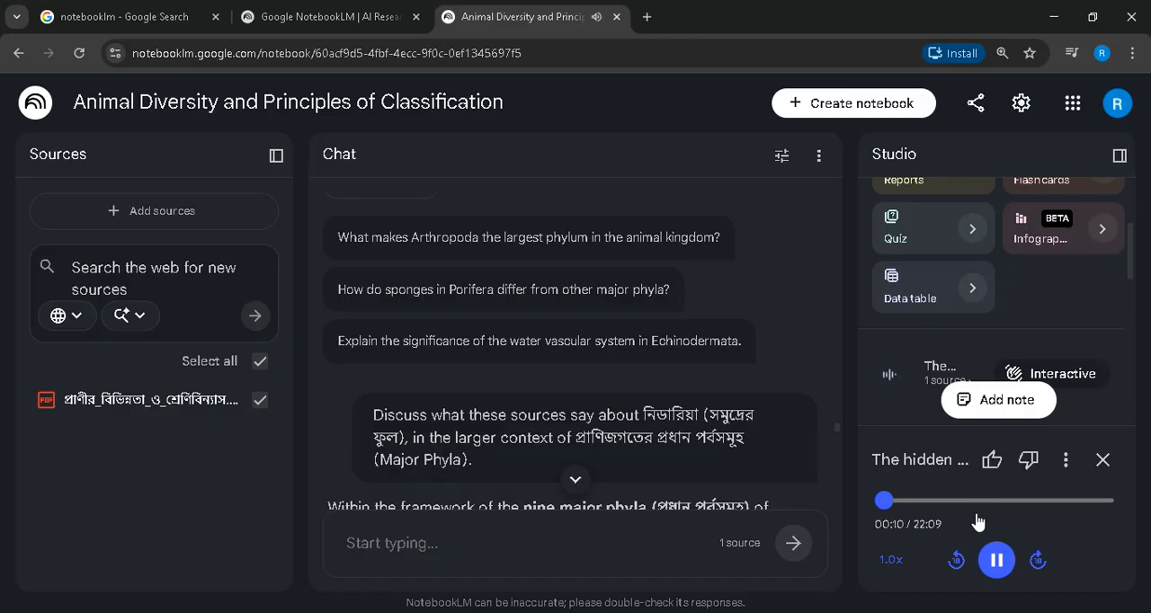
{"action": "left_click", "coordinate": [997, 562]}
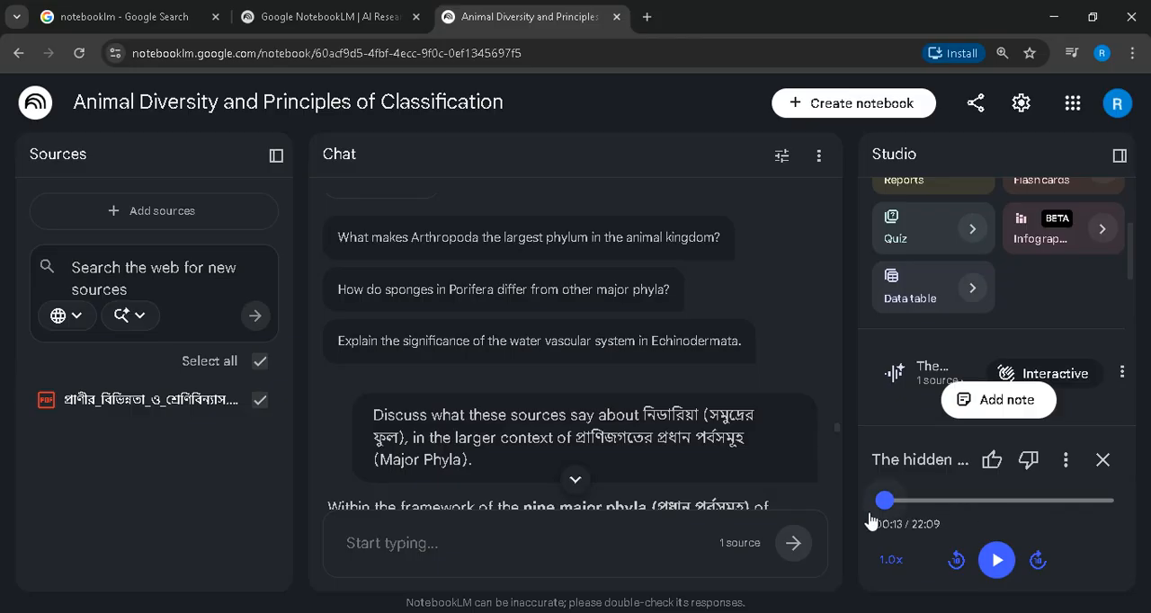
{"action": "left_click", "coordinate": [996, 560]}
{"action": "left_click", "coordinate": [989, 500]}
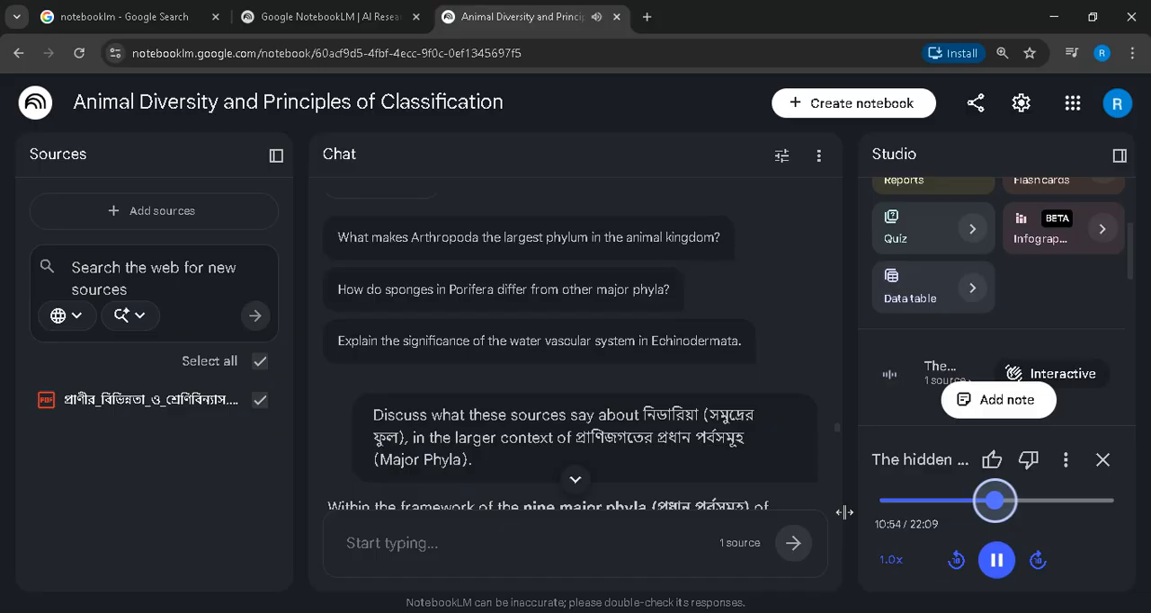
{"action": "left_click", "coordinate": [997, 562]}
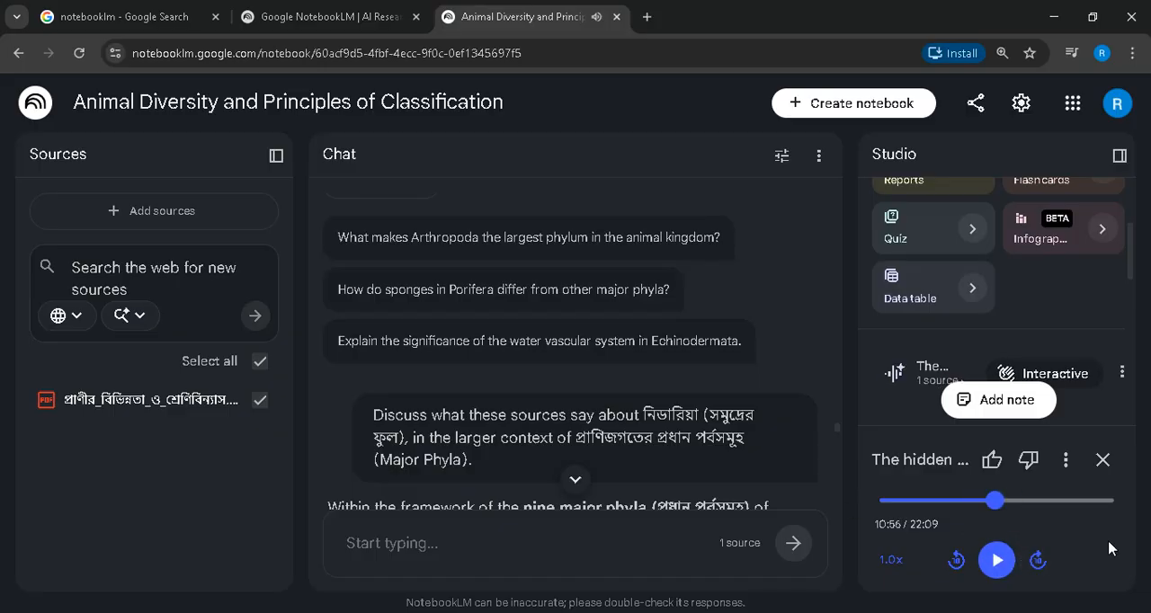
{"action": "left_click", "coordinate": [1103, 460]}
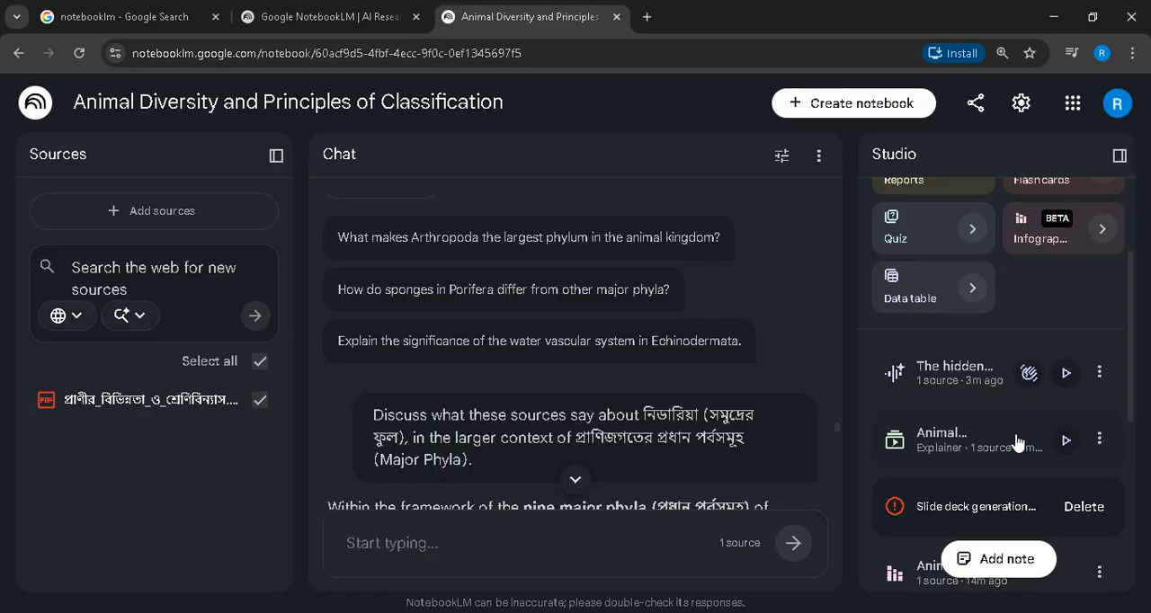
- Open the Animal Classification Video Overview, play its opening part up to about 00:41 and pause it
{"action": "left_click", "coordinate": [1064, 442]}
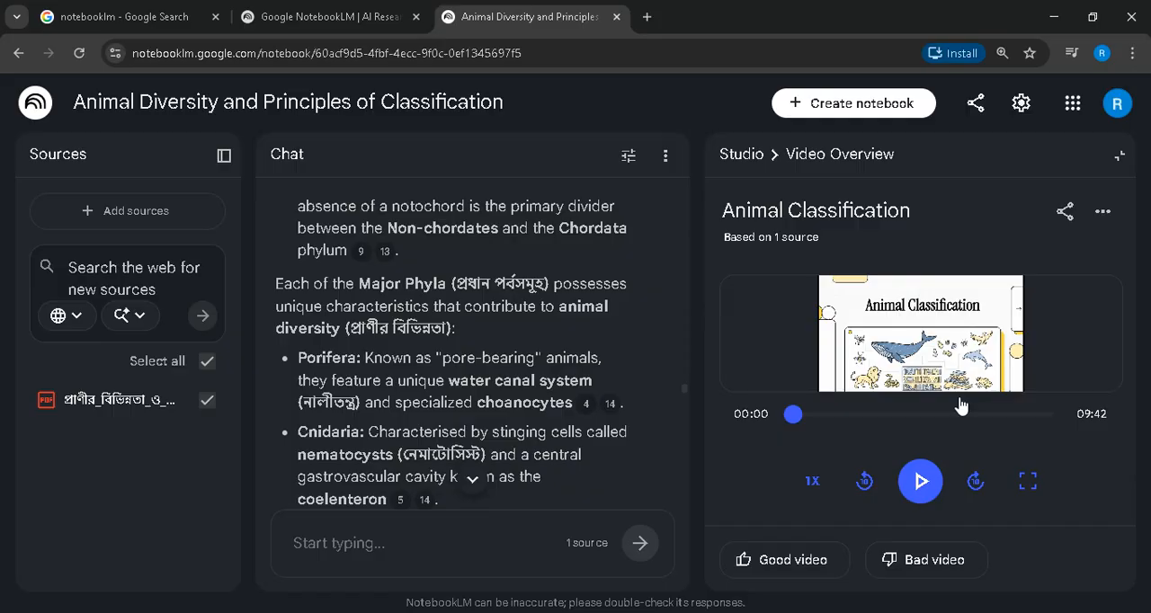
{"action": "left_click", "coordinate": [921, 481]}
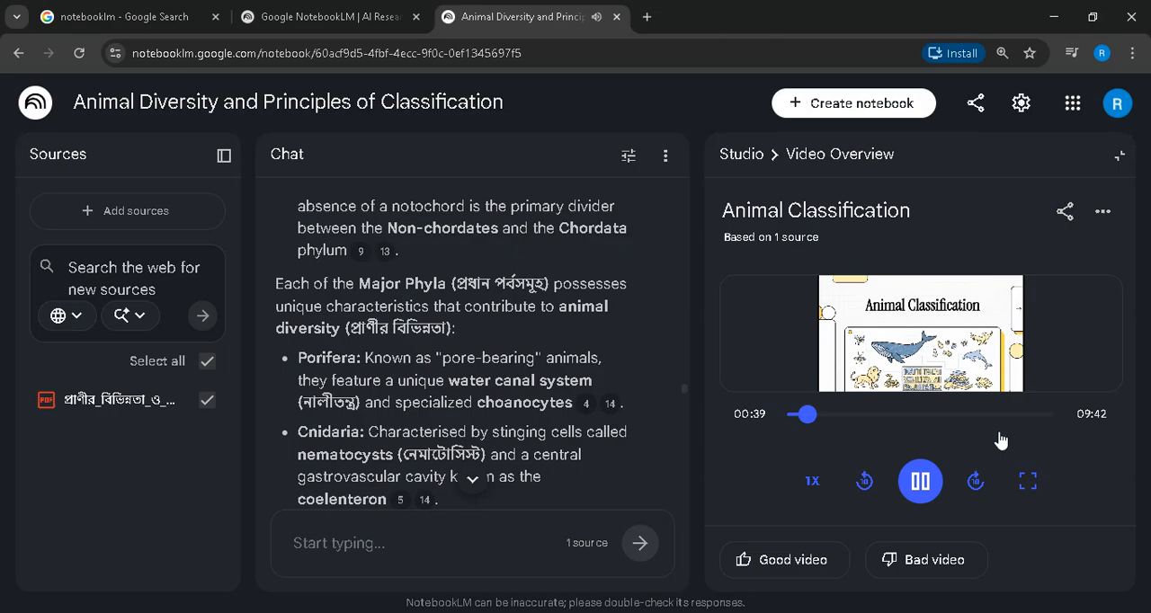
{"action": "left_click", "coordinate": [912, 485]}
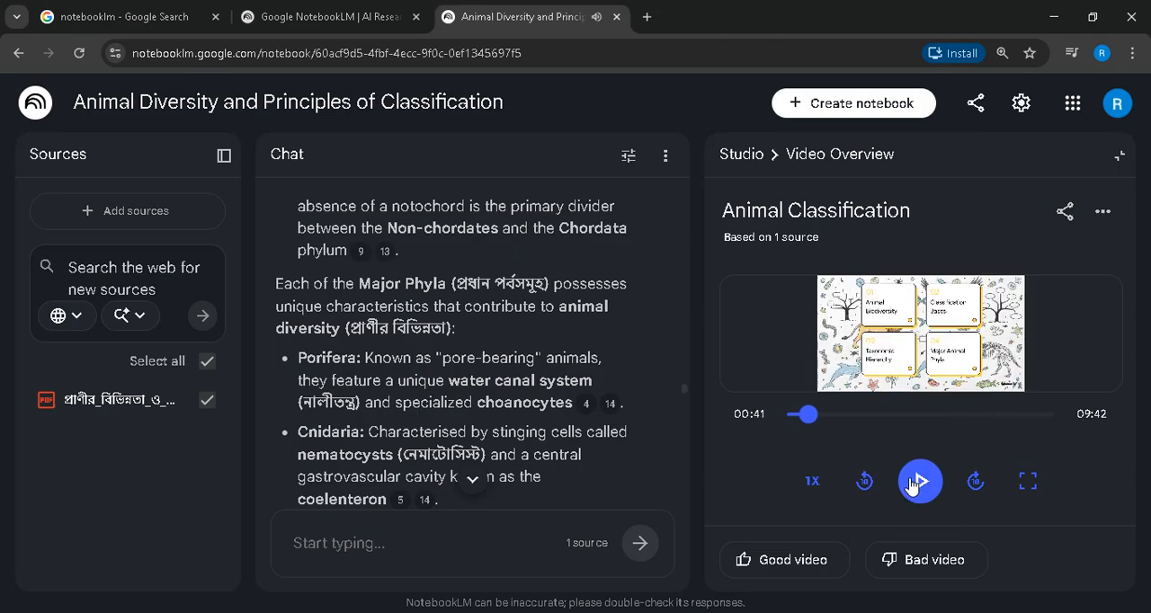